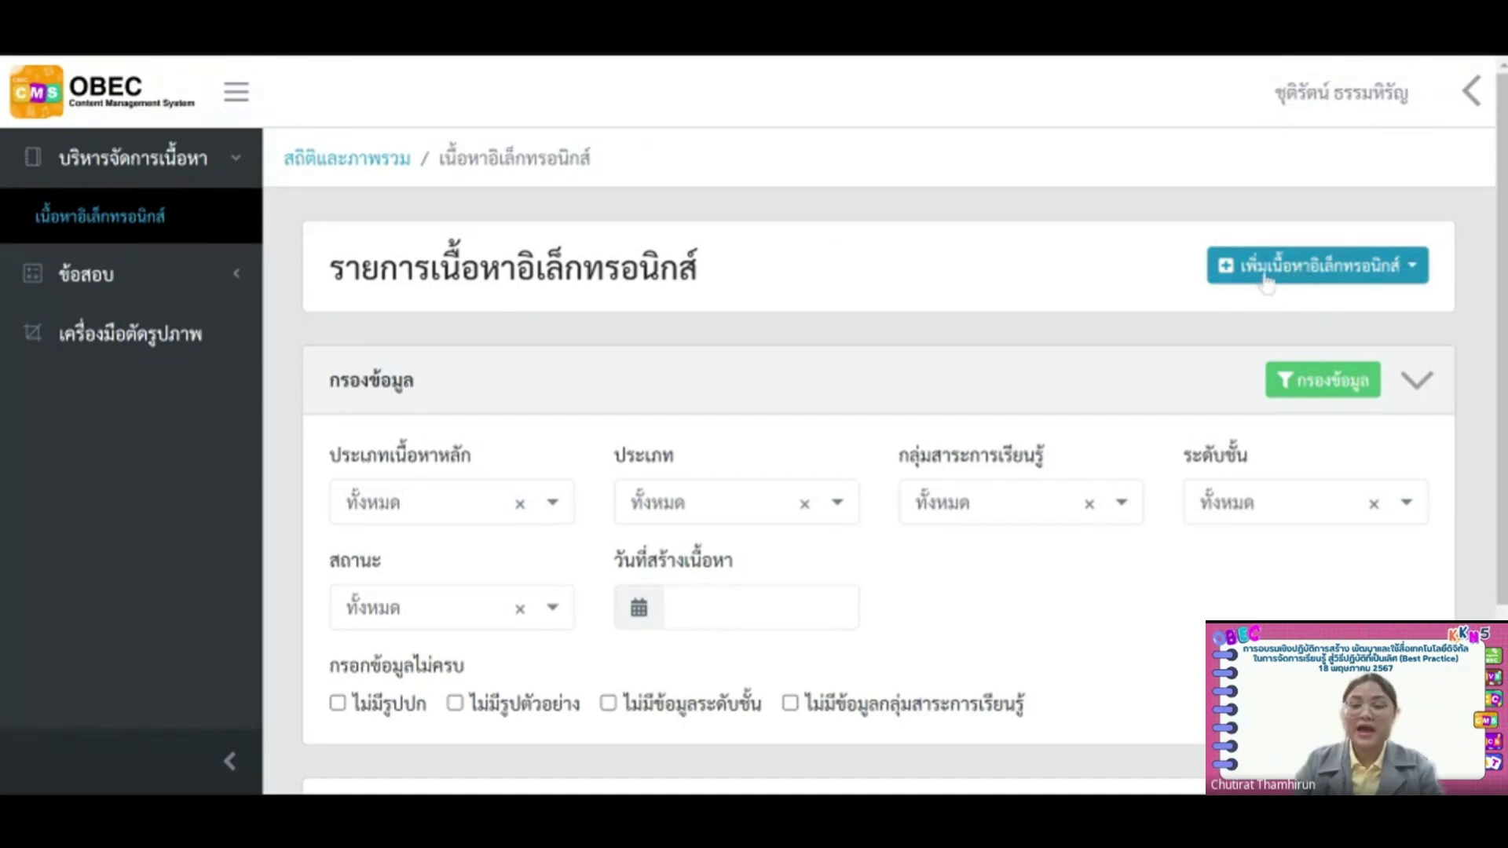
Step: Add a new audio (เสียง) content item and enter "เพลง คอมพิวเตอร์" as its content name
left_click(1267, 275)
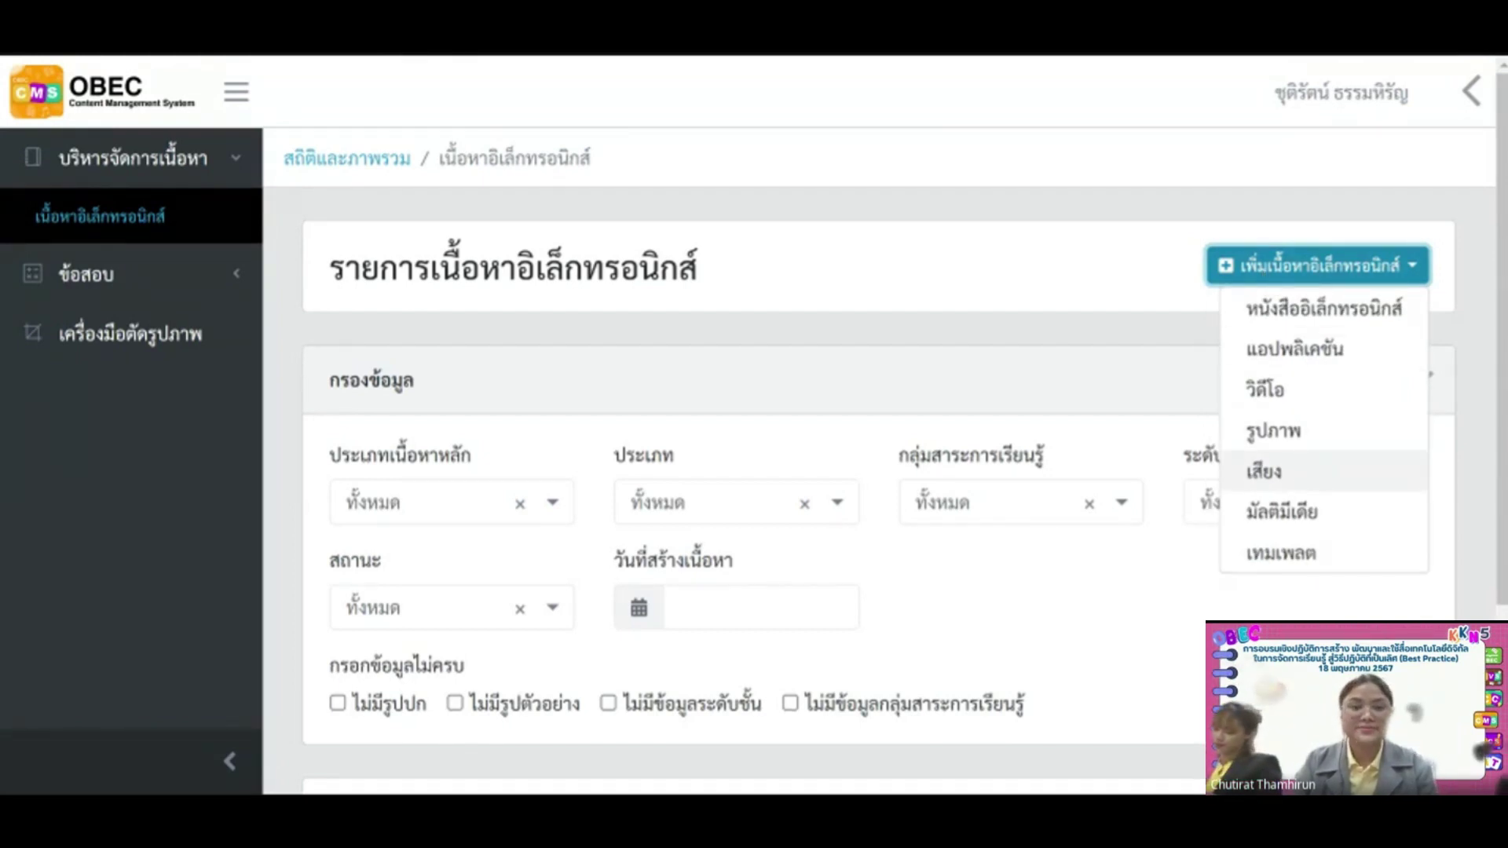
left_click(1263, 472)
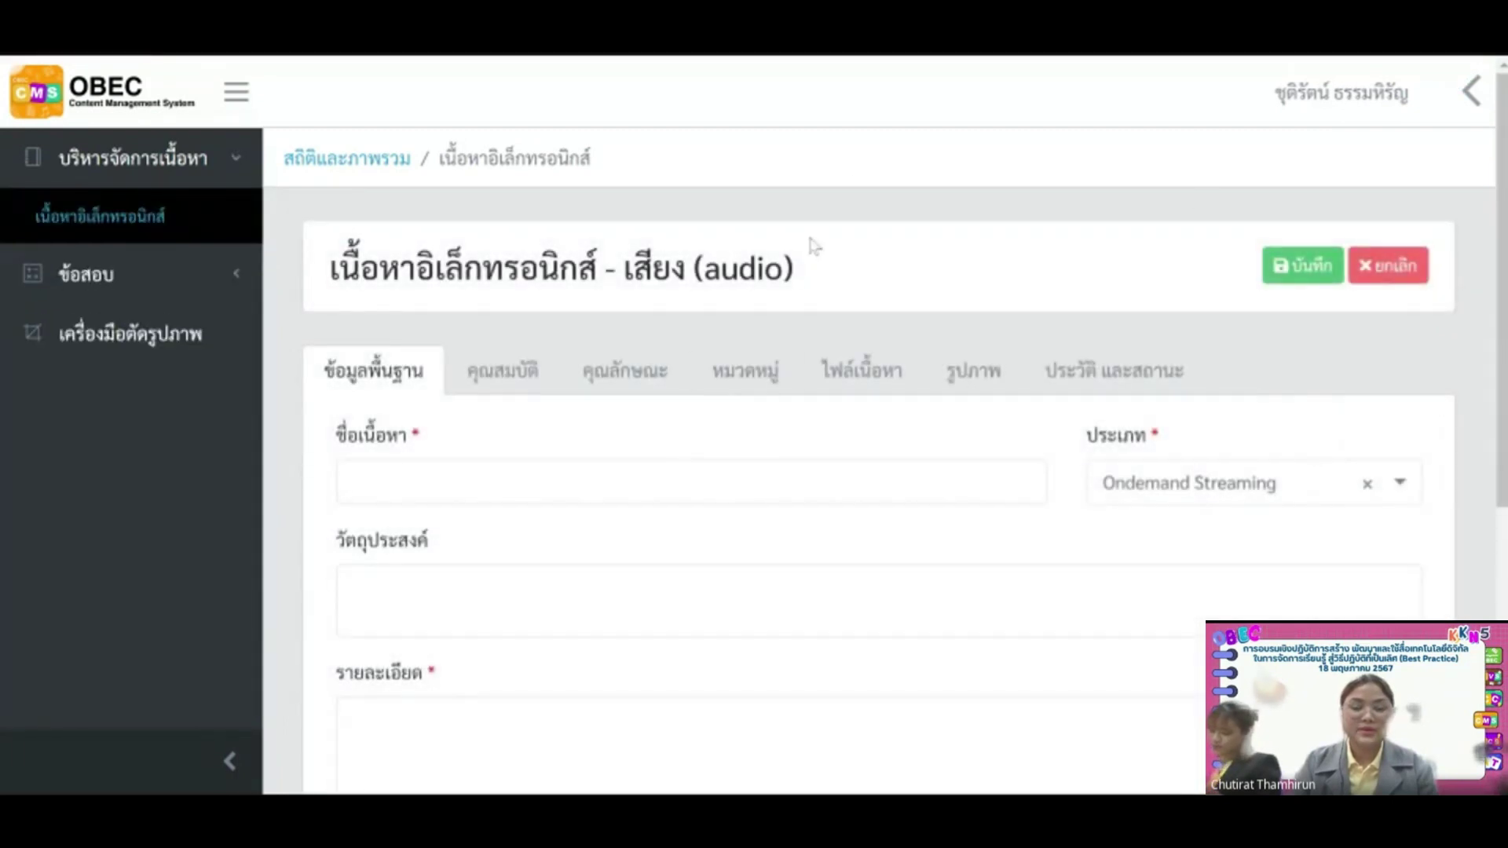
scroll(730, 495, "down", 3)
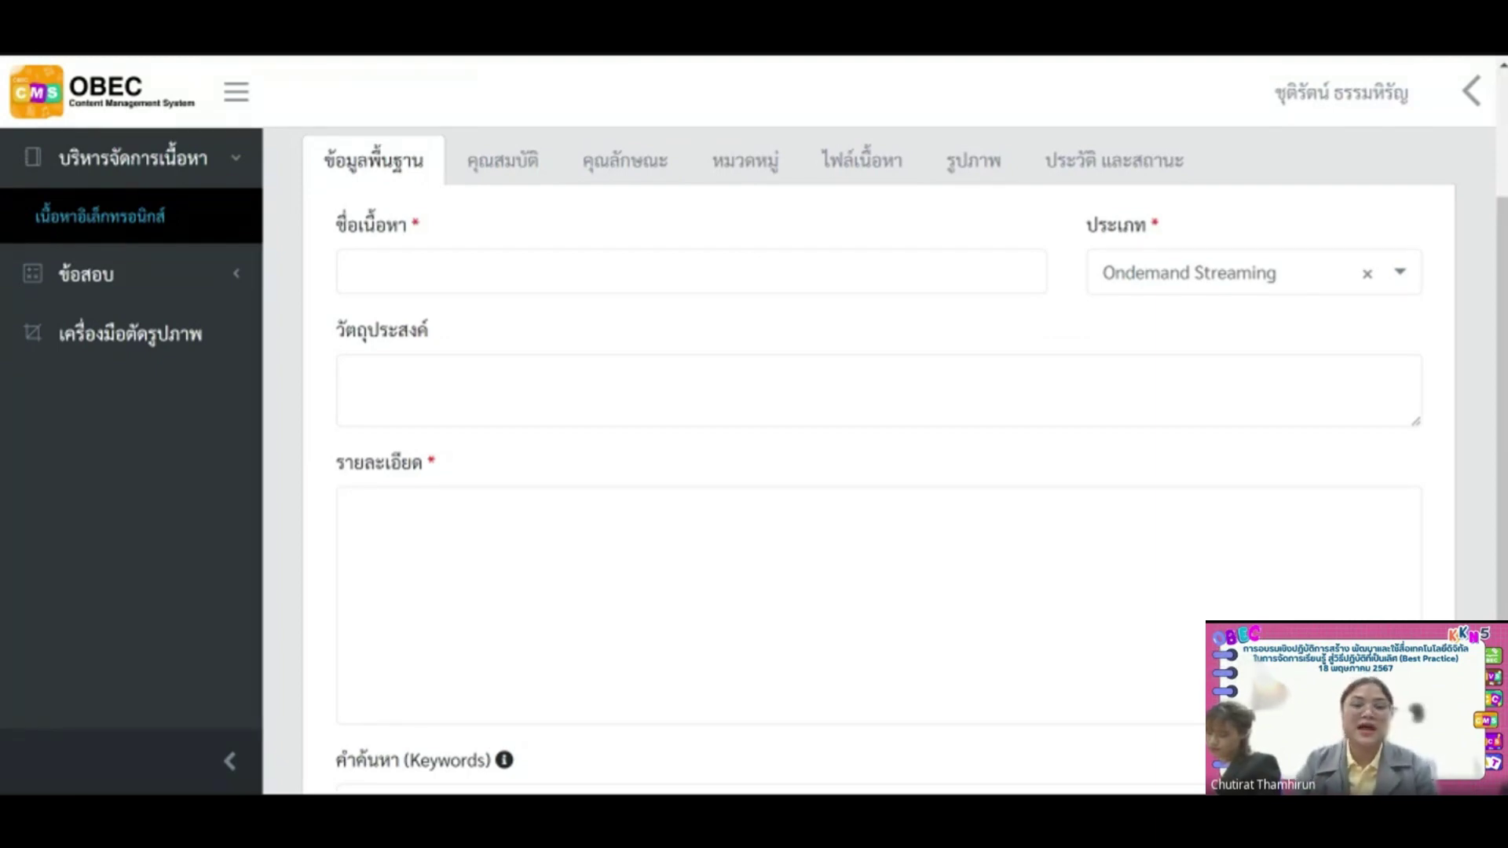
left_click(650, 271)
type("เพลงคอมพิวเตอร์")
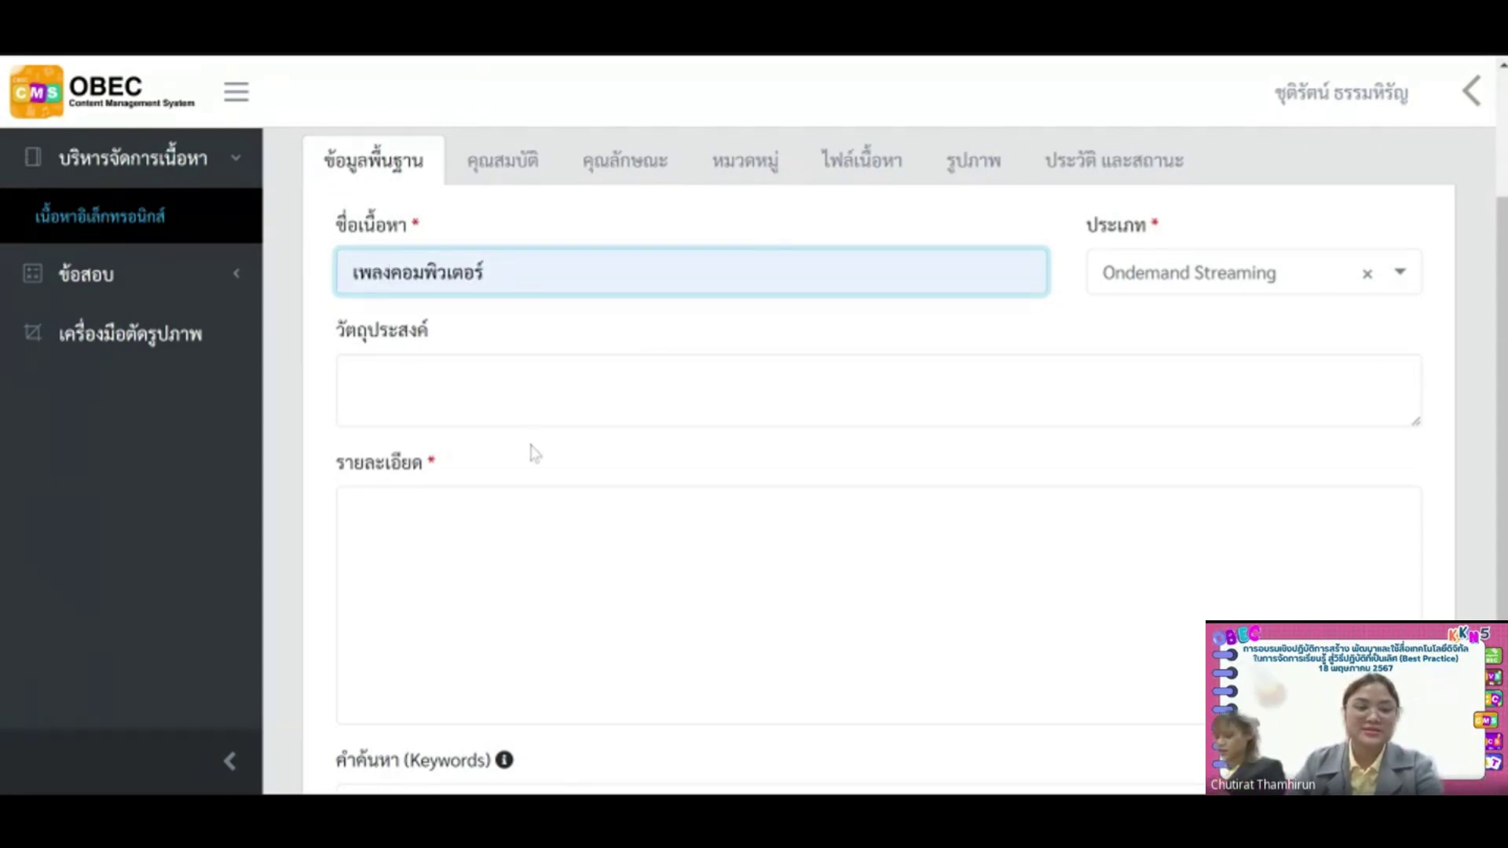
Step: Enter "เพลงเนื้อหาเกี่ยวกับคอมพิวเตอร์" as the description and choose Ondemand Streaming as the content type
left_click(534, 507)
type("เพ")
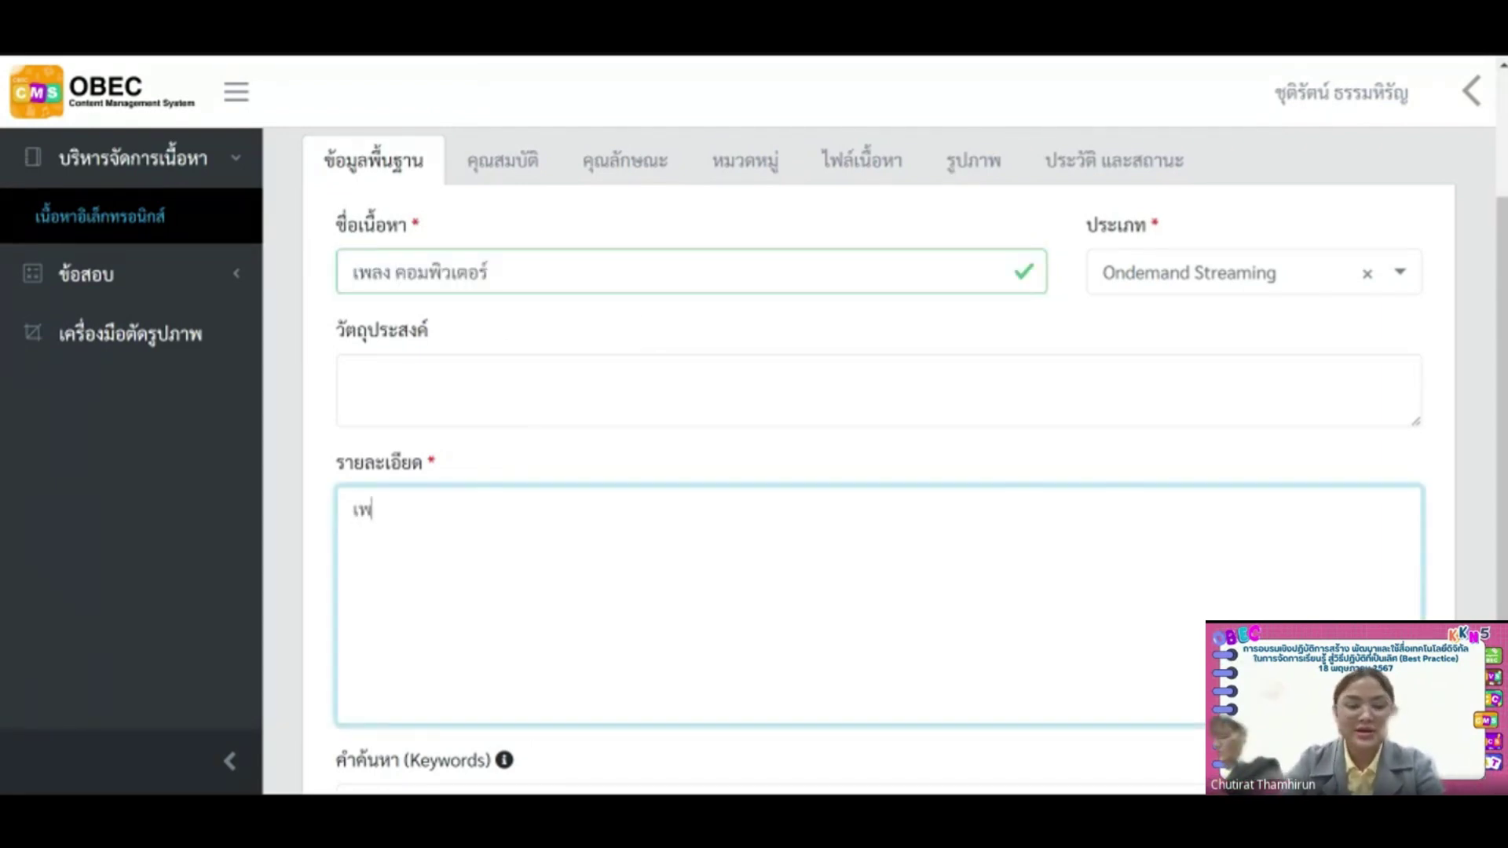
type("ลงเนื้อ")
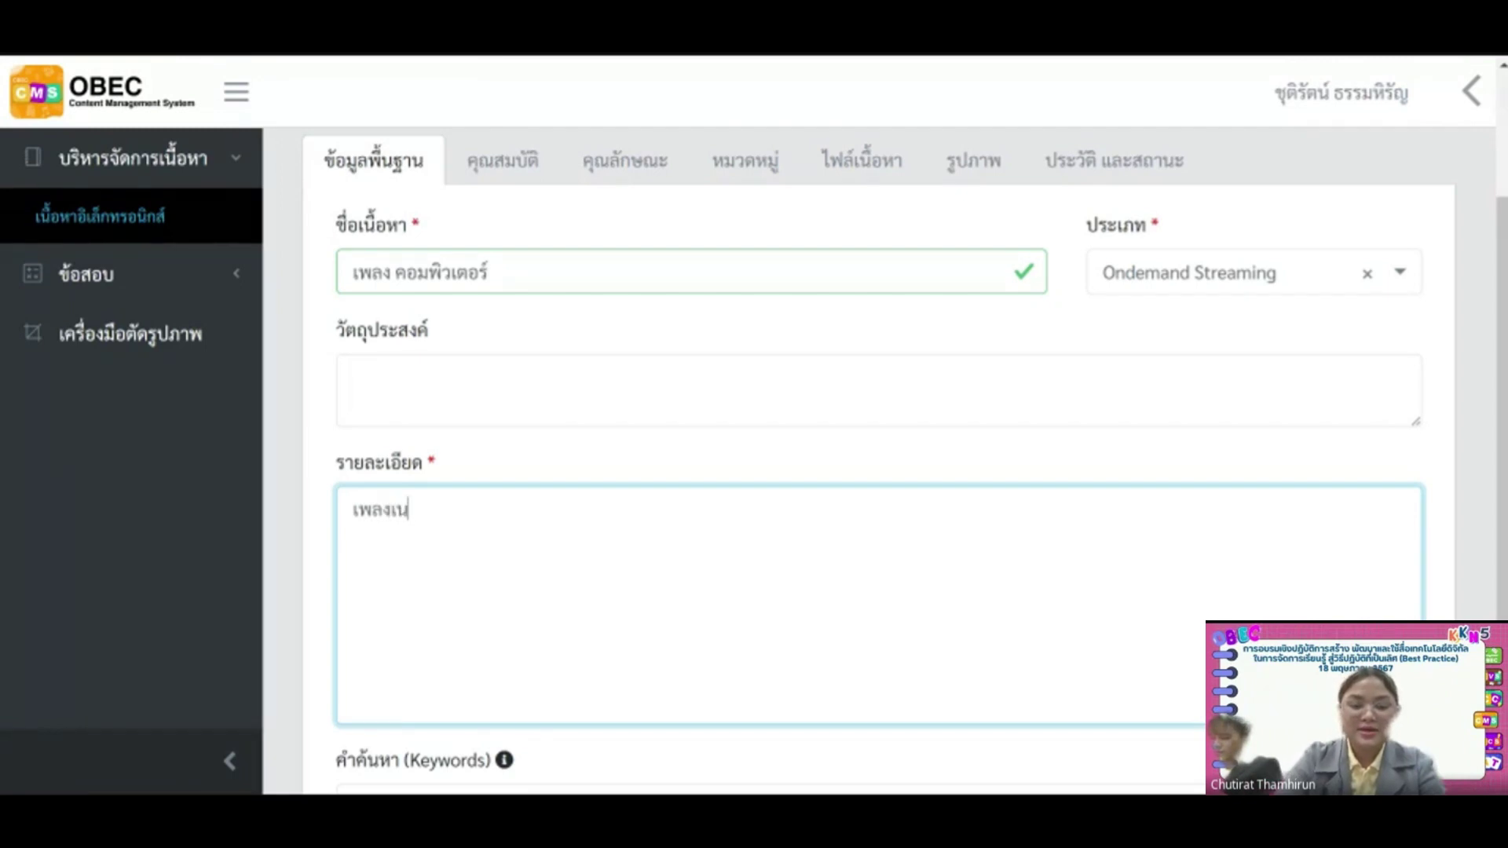
type("หาเกี่")
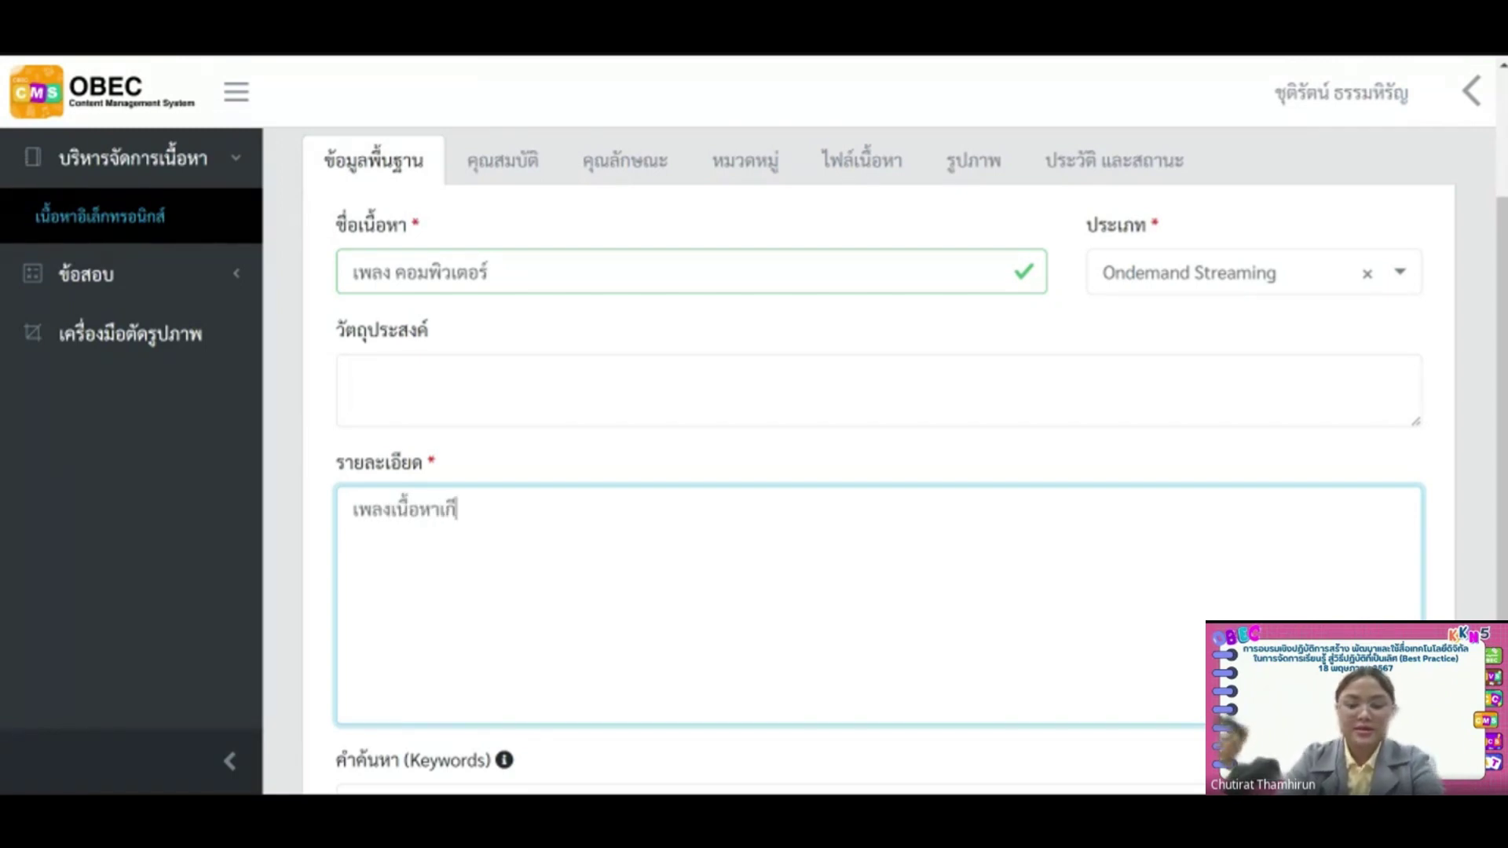
type("ยวกับ")
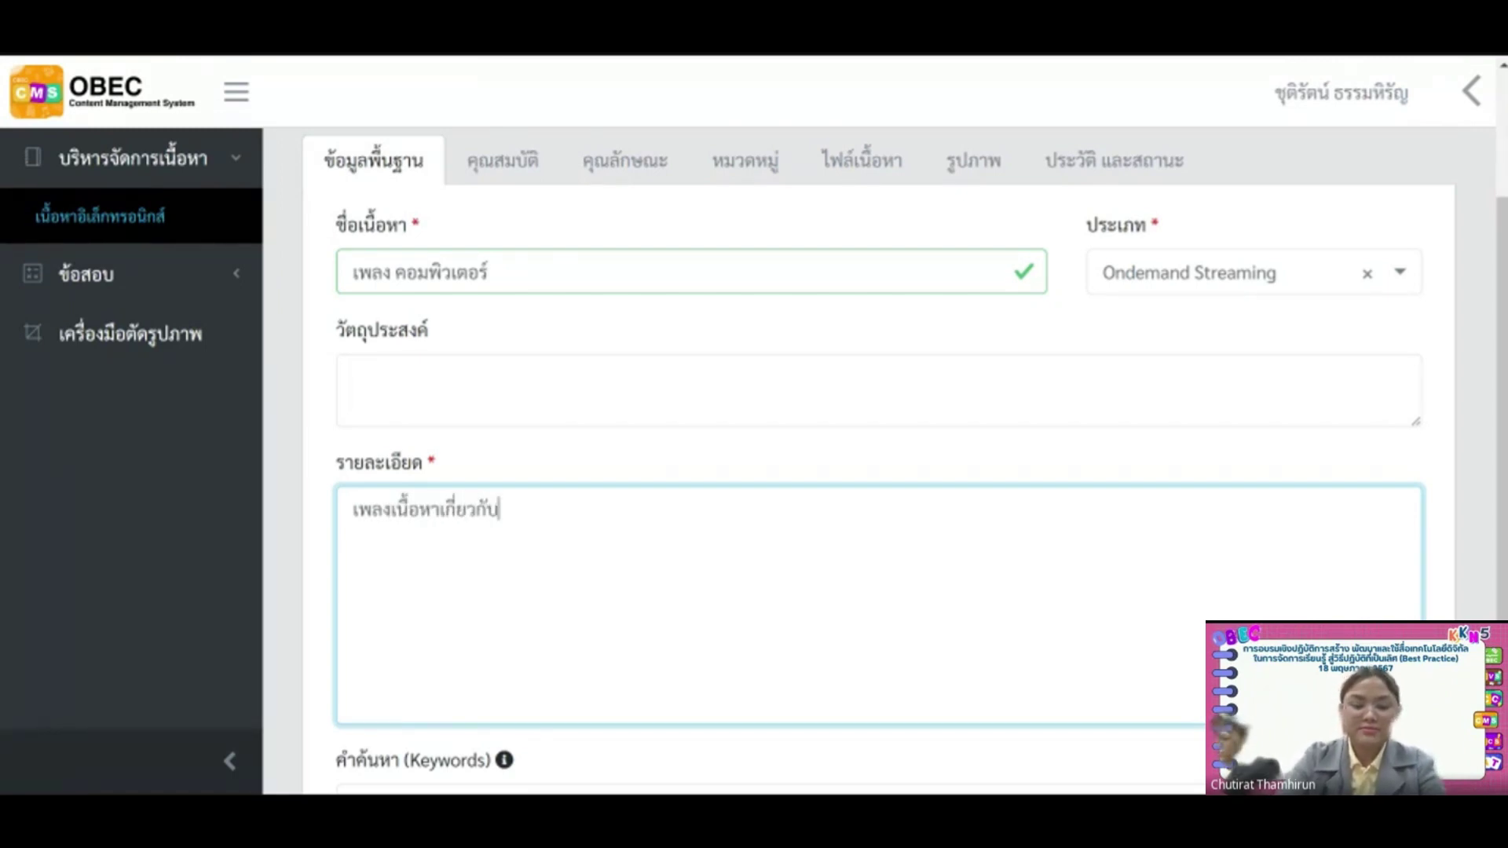
type("คอมพิวเตอร์")
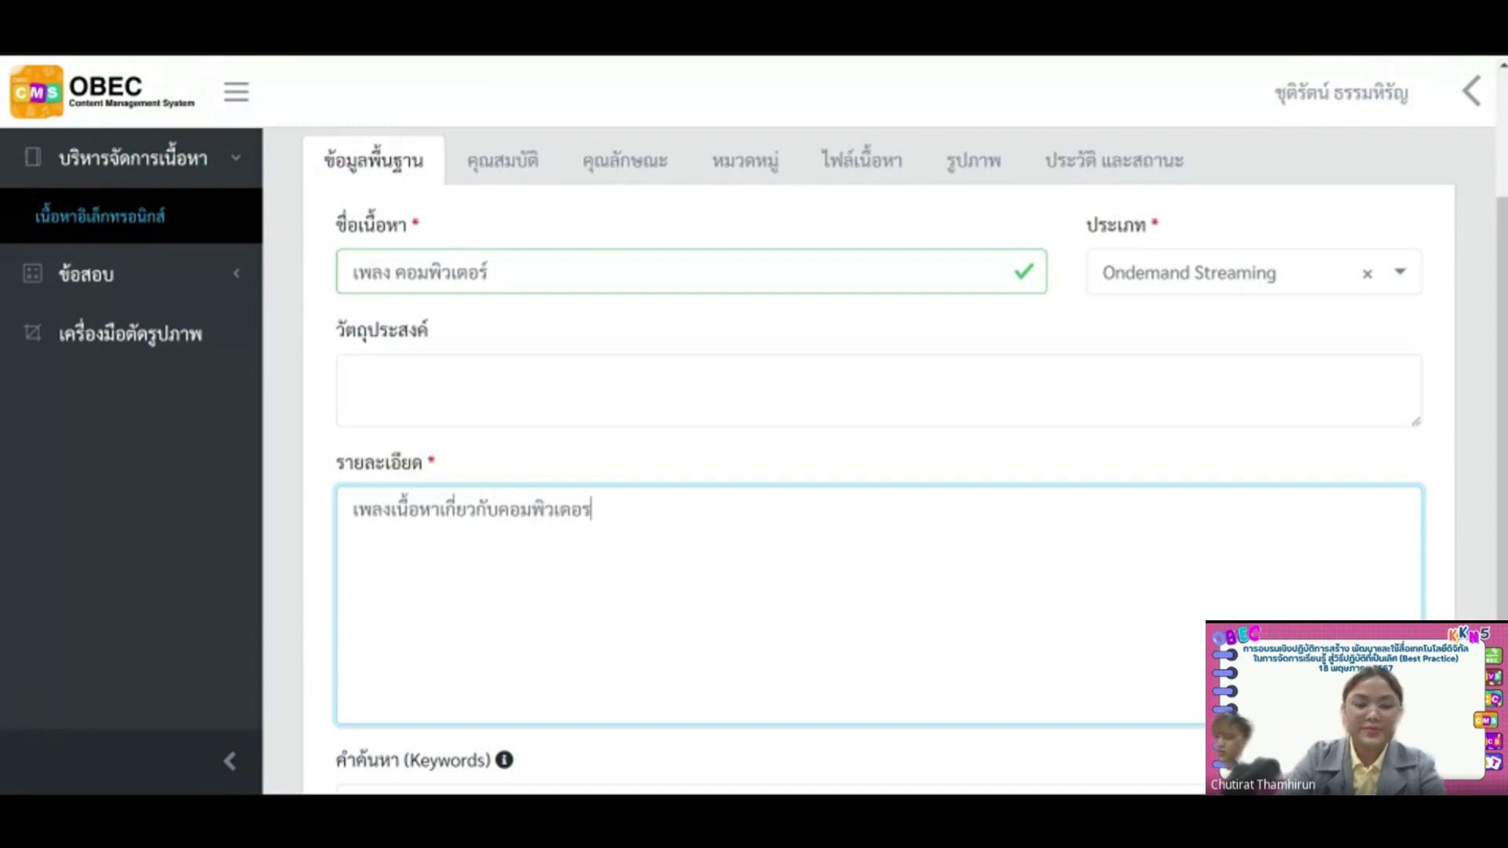
left_click(1161, 281)
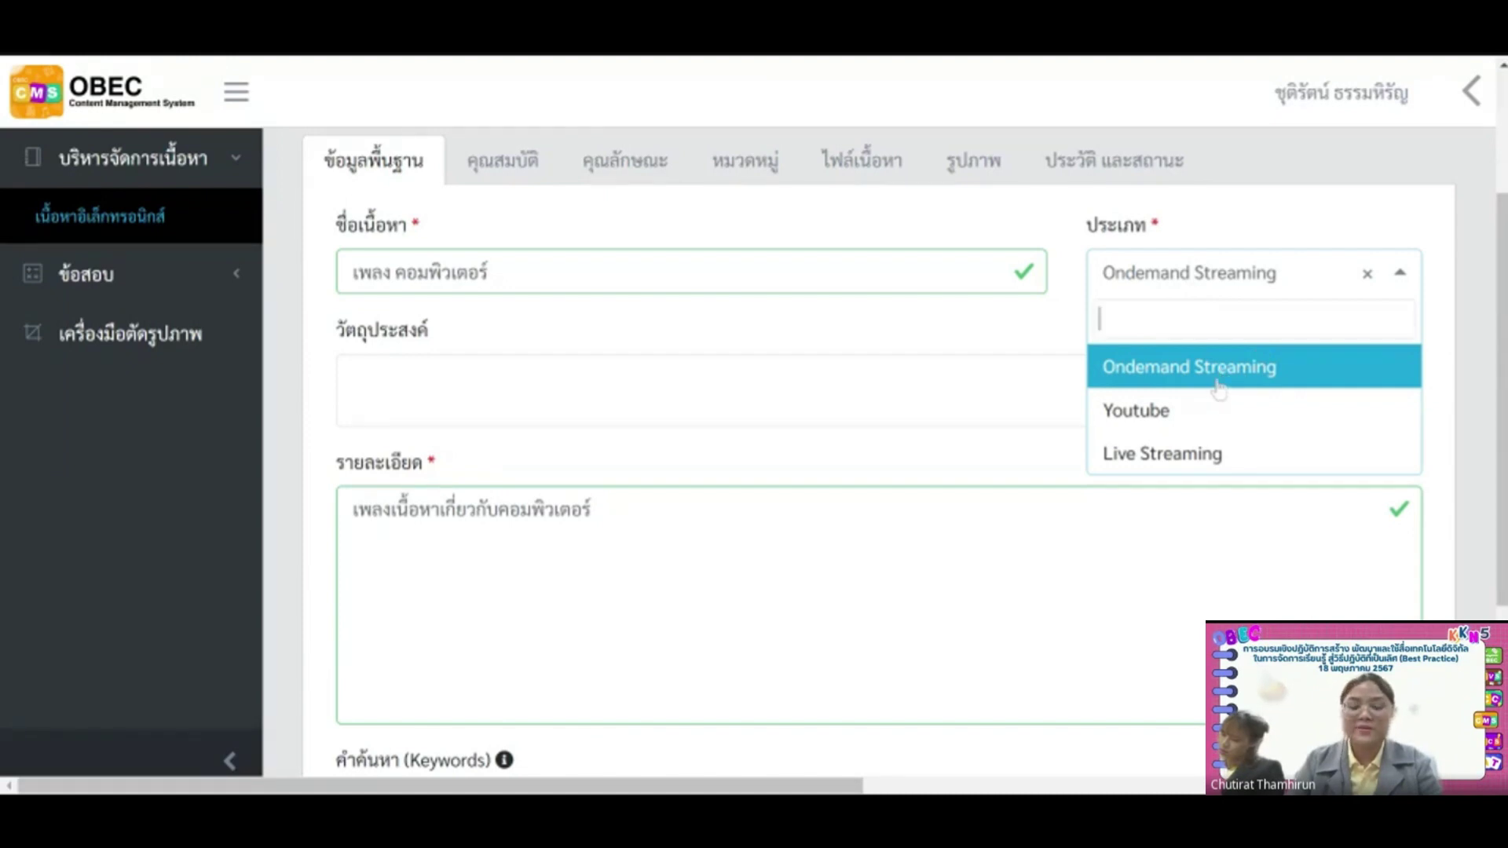
left_click(1168, 375)
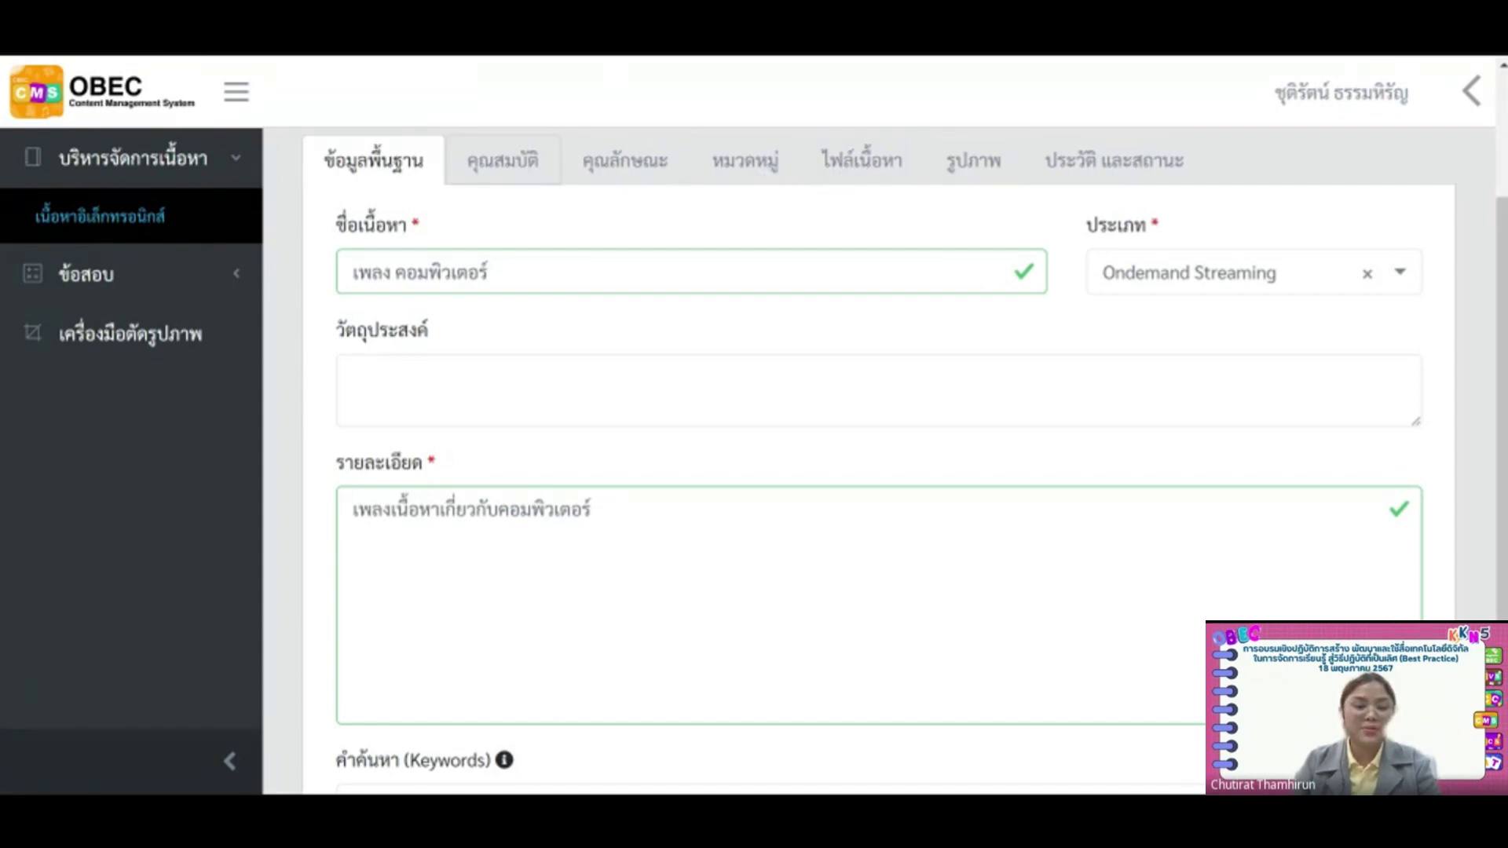
Step: In the content's general properties, remove จีน and อังกฤษ from the display languages
left_click(503, 160)
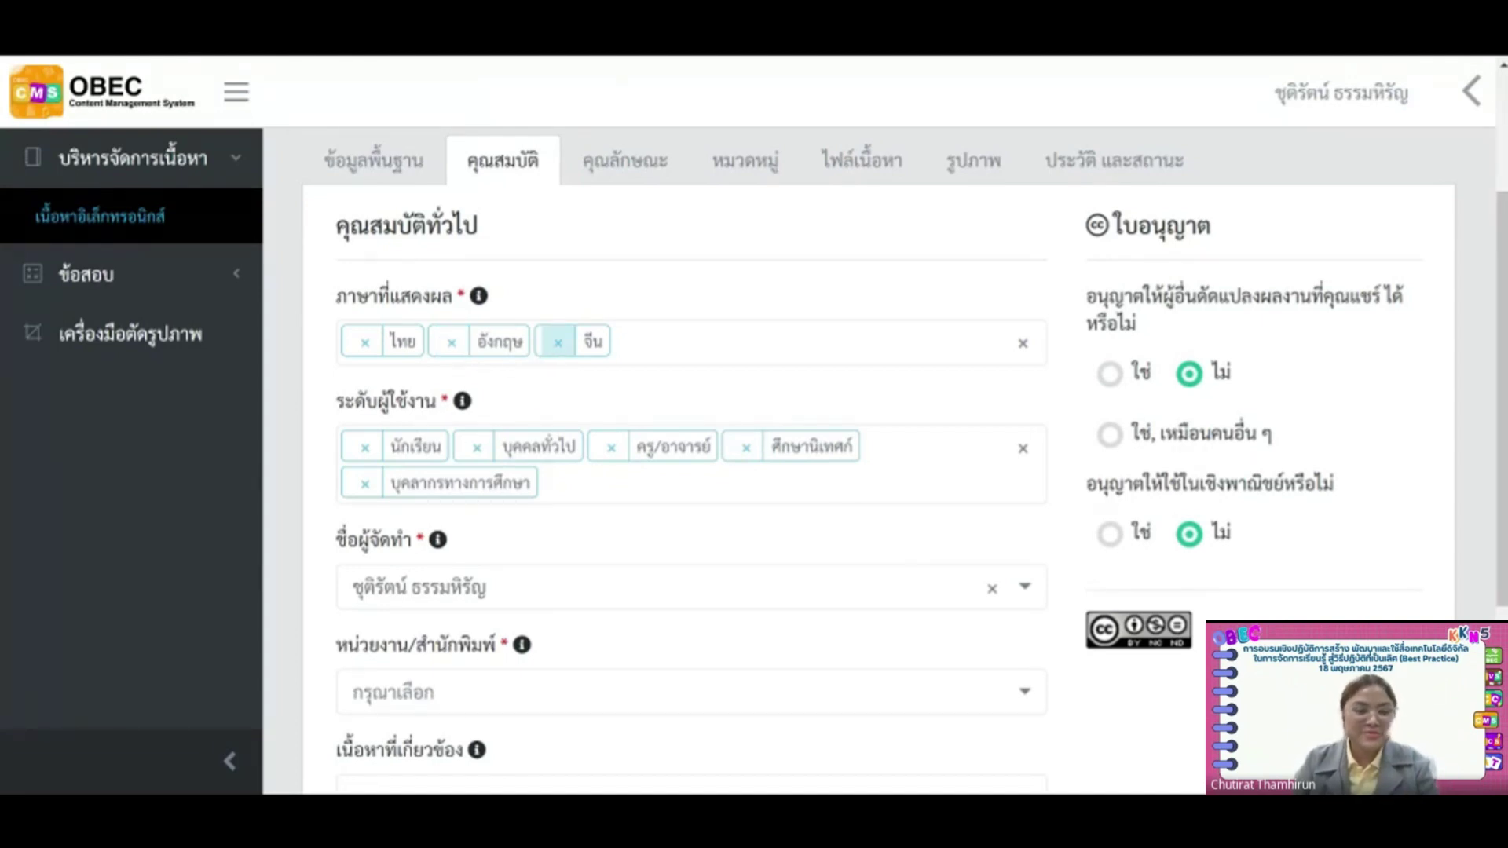
left_click(557, 342)
left_click(451, 343)
left_click(538, 311)
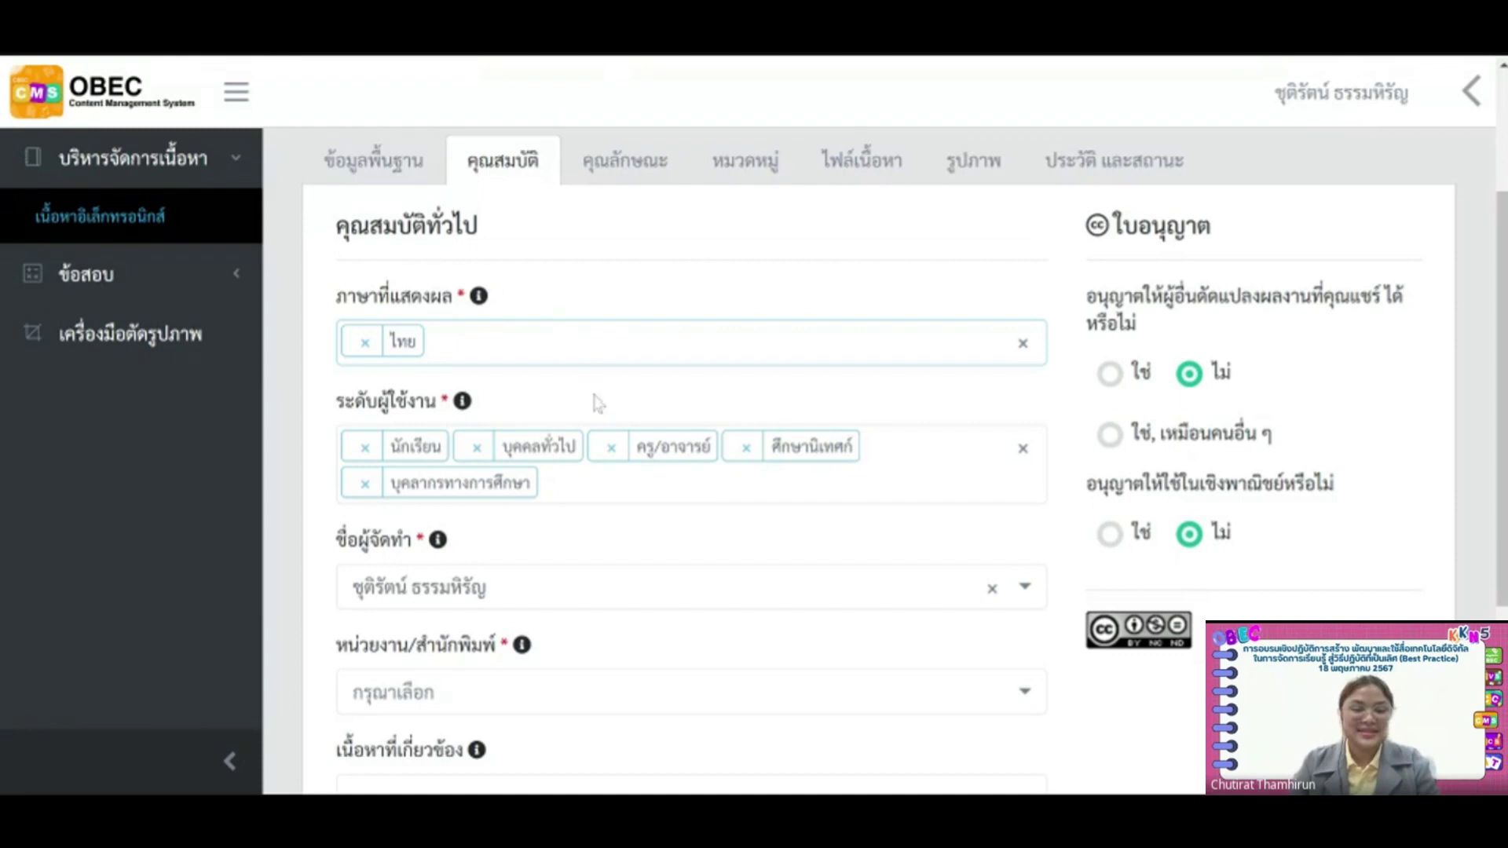
Step: Set the agency/publisher to สำนักงานเขตพื้นที่การศึกษาประถมศึกษาขอนแก่น เขต 5, filtering the choices by "ขอน"
scroll(601, 402, "down", 1)
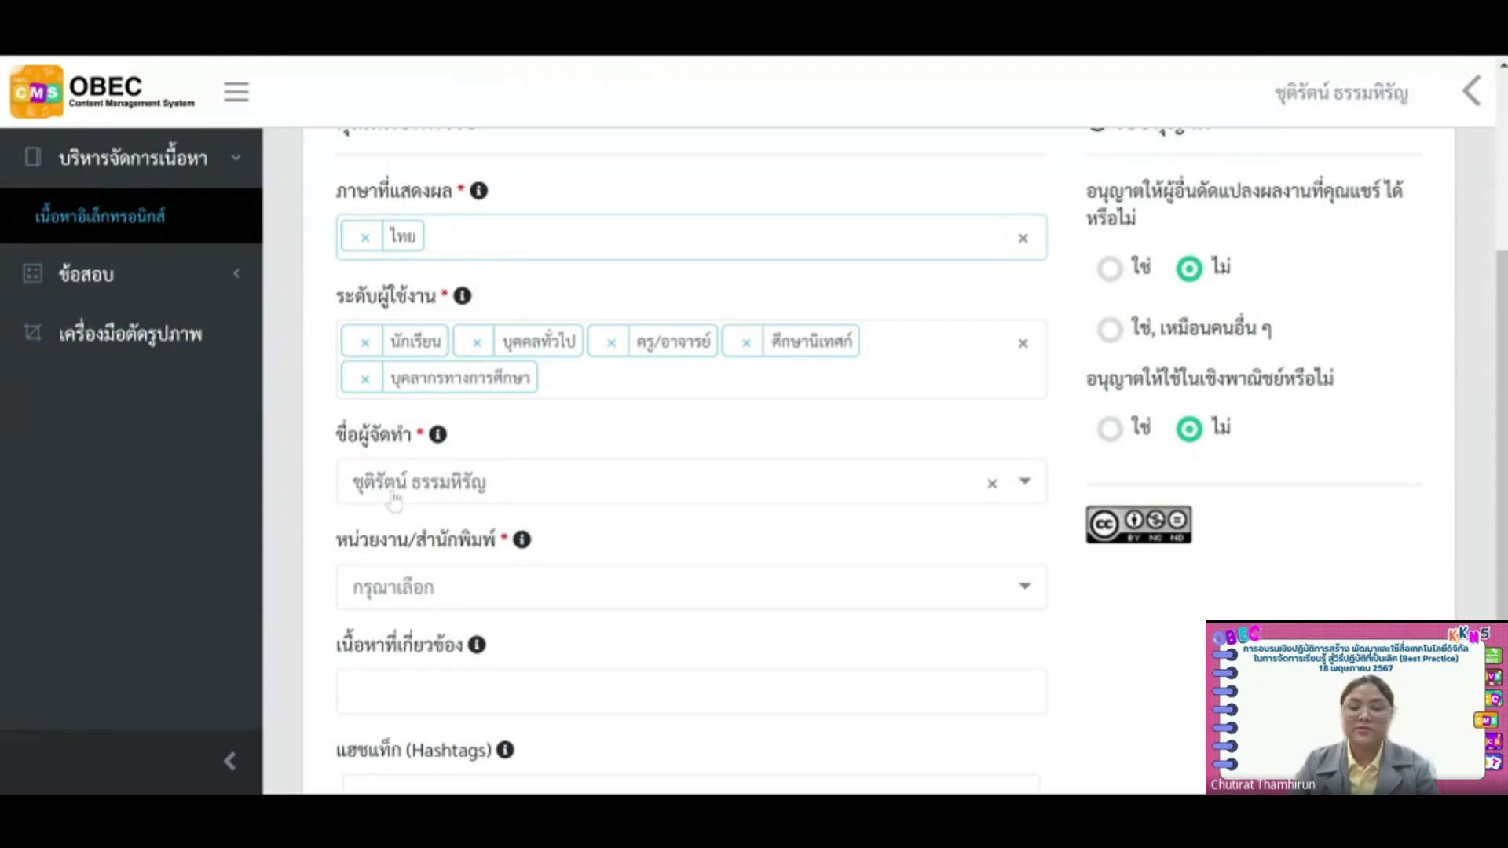
scroll(647, 529, "down", 1)
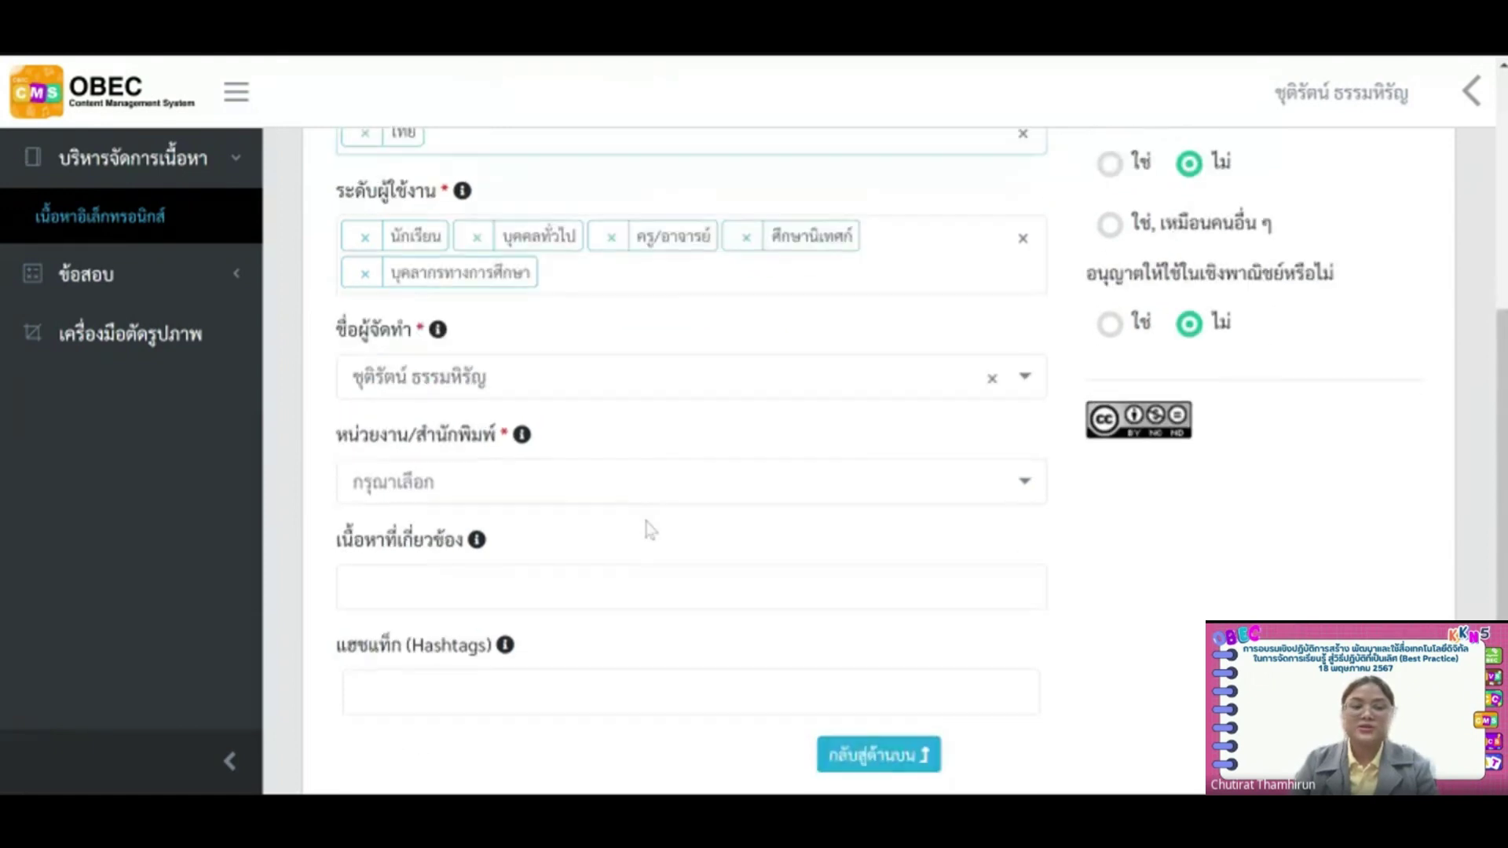
left_click(466, 497)
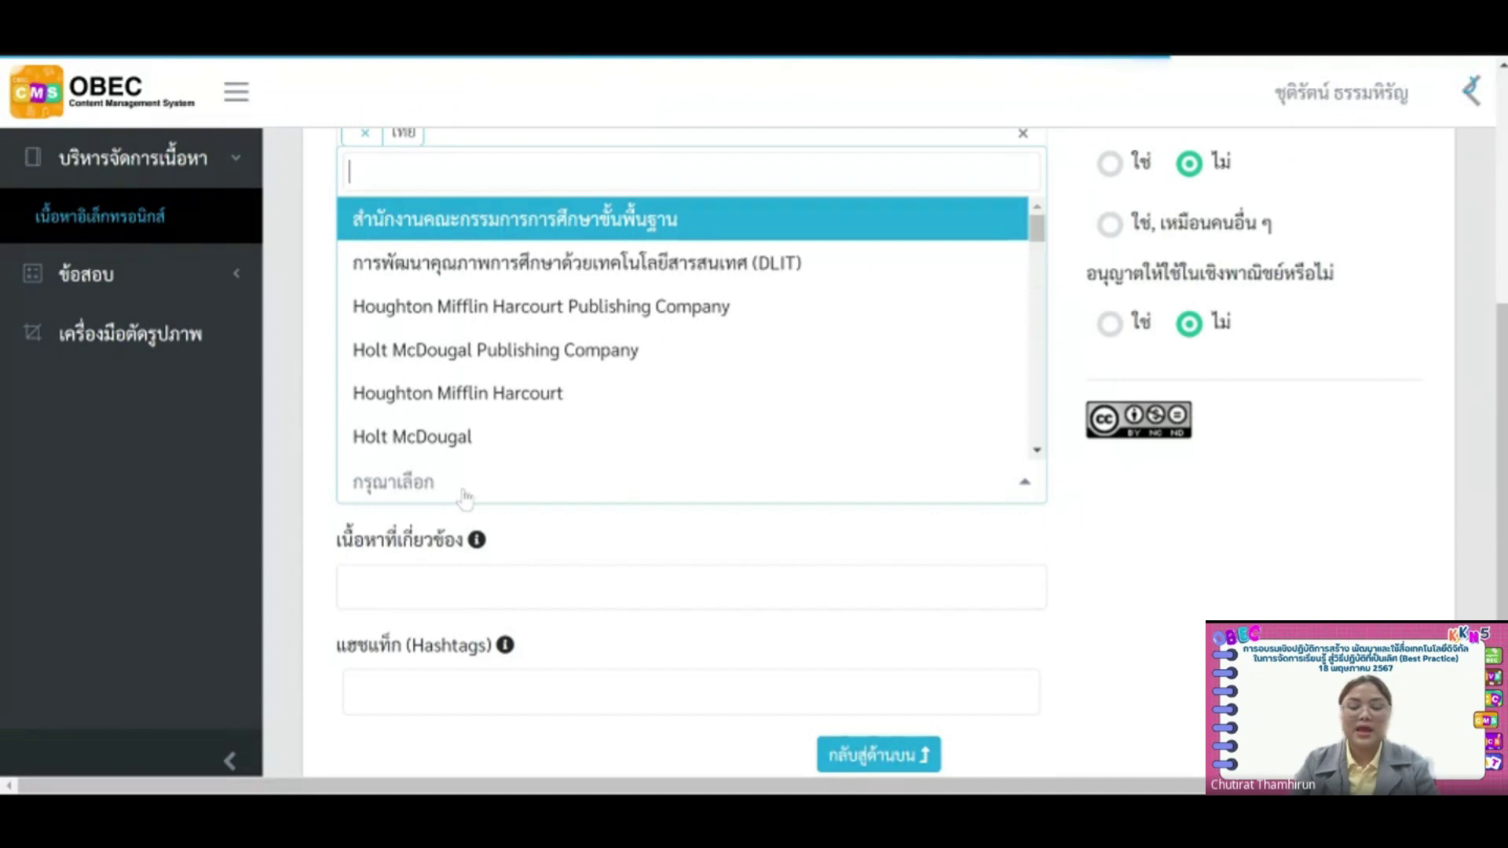
type("ขอน")
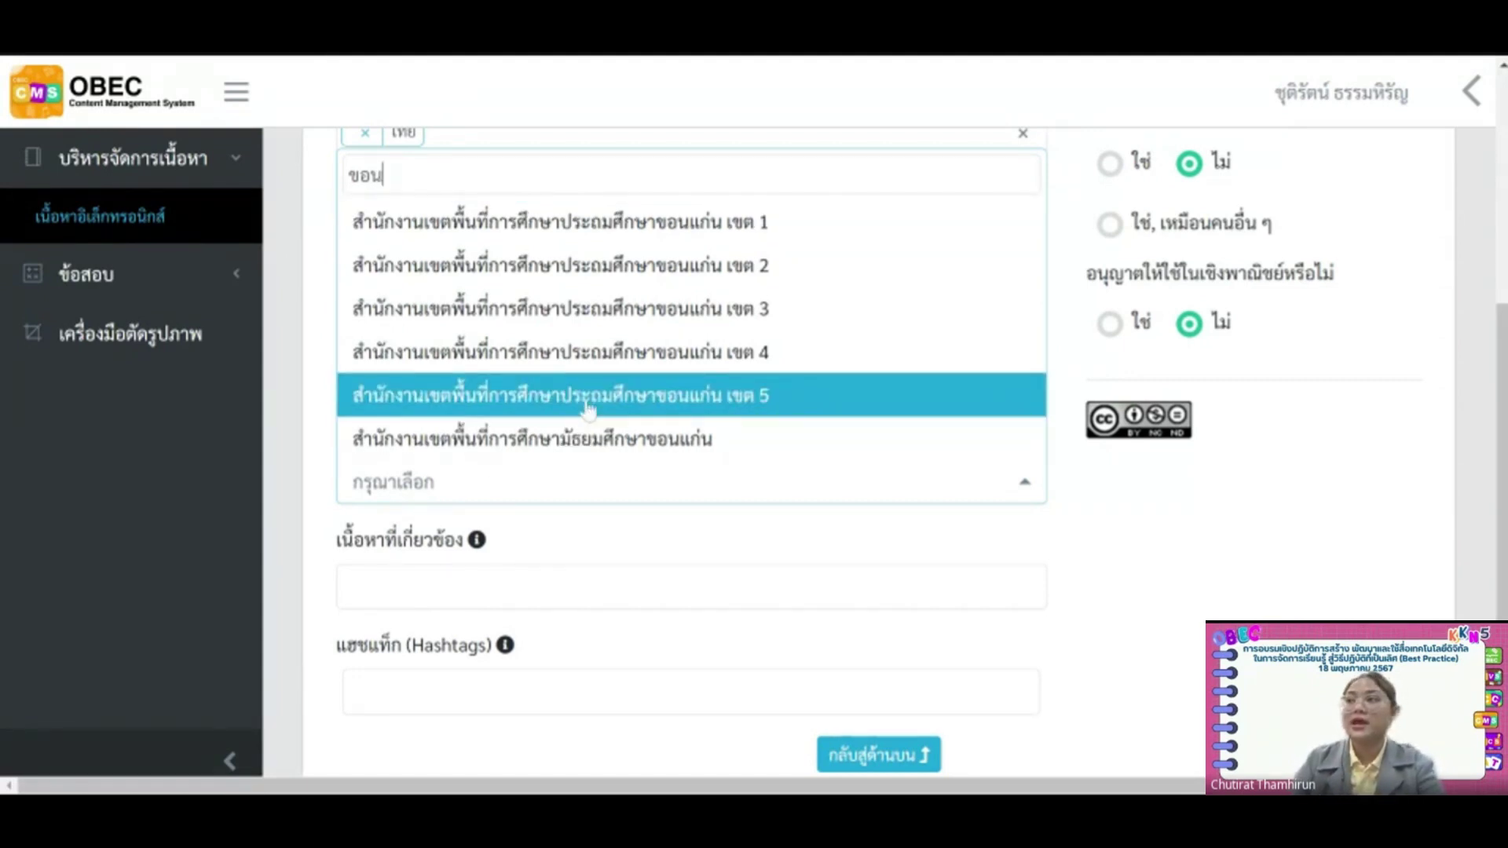
left_click(588, 410)
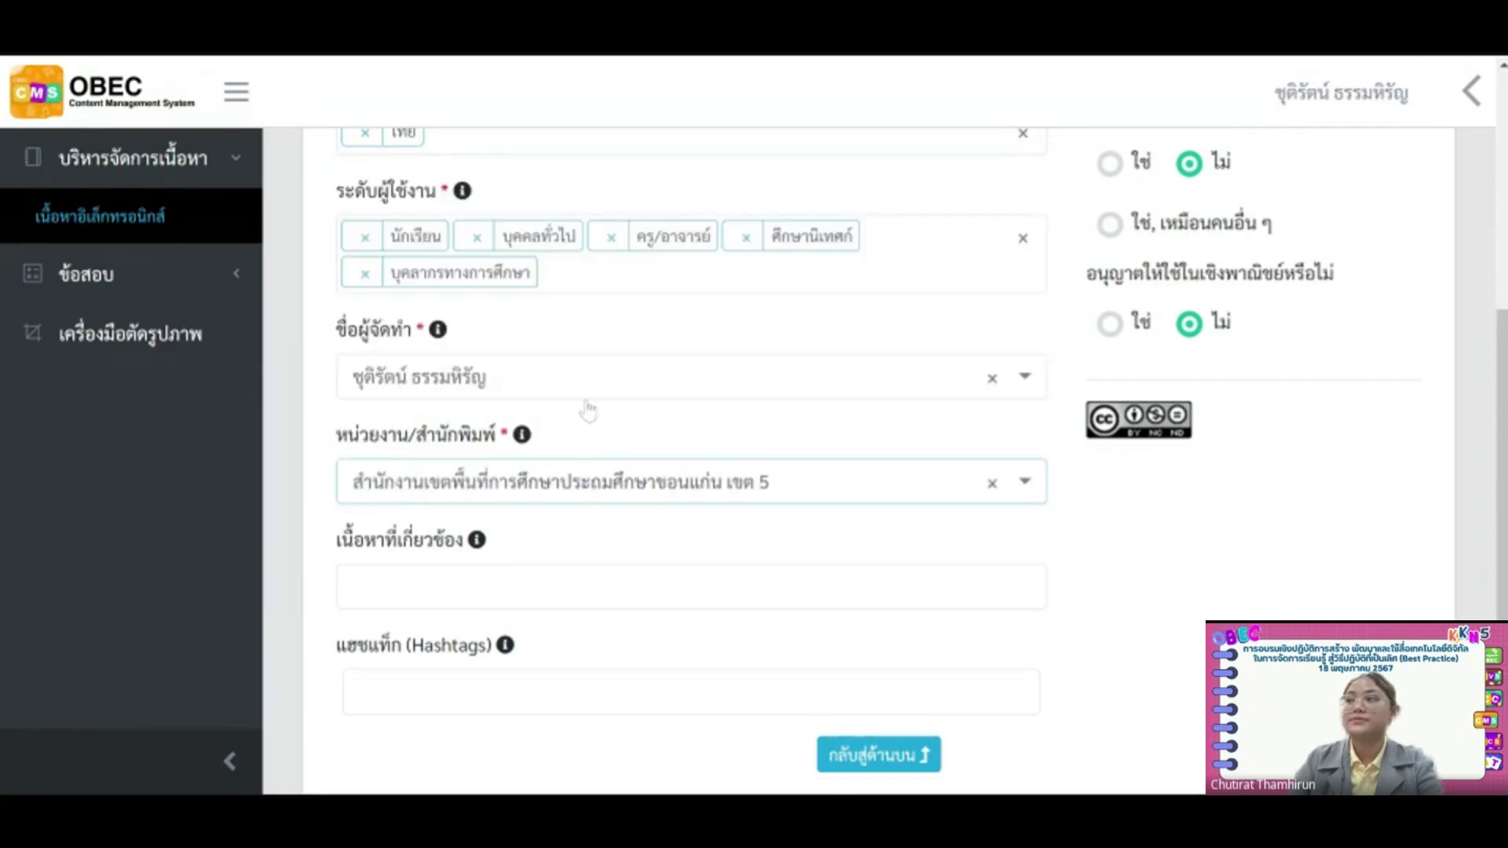
scroll(681, 498, "up", 3)
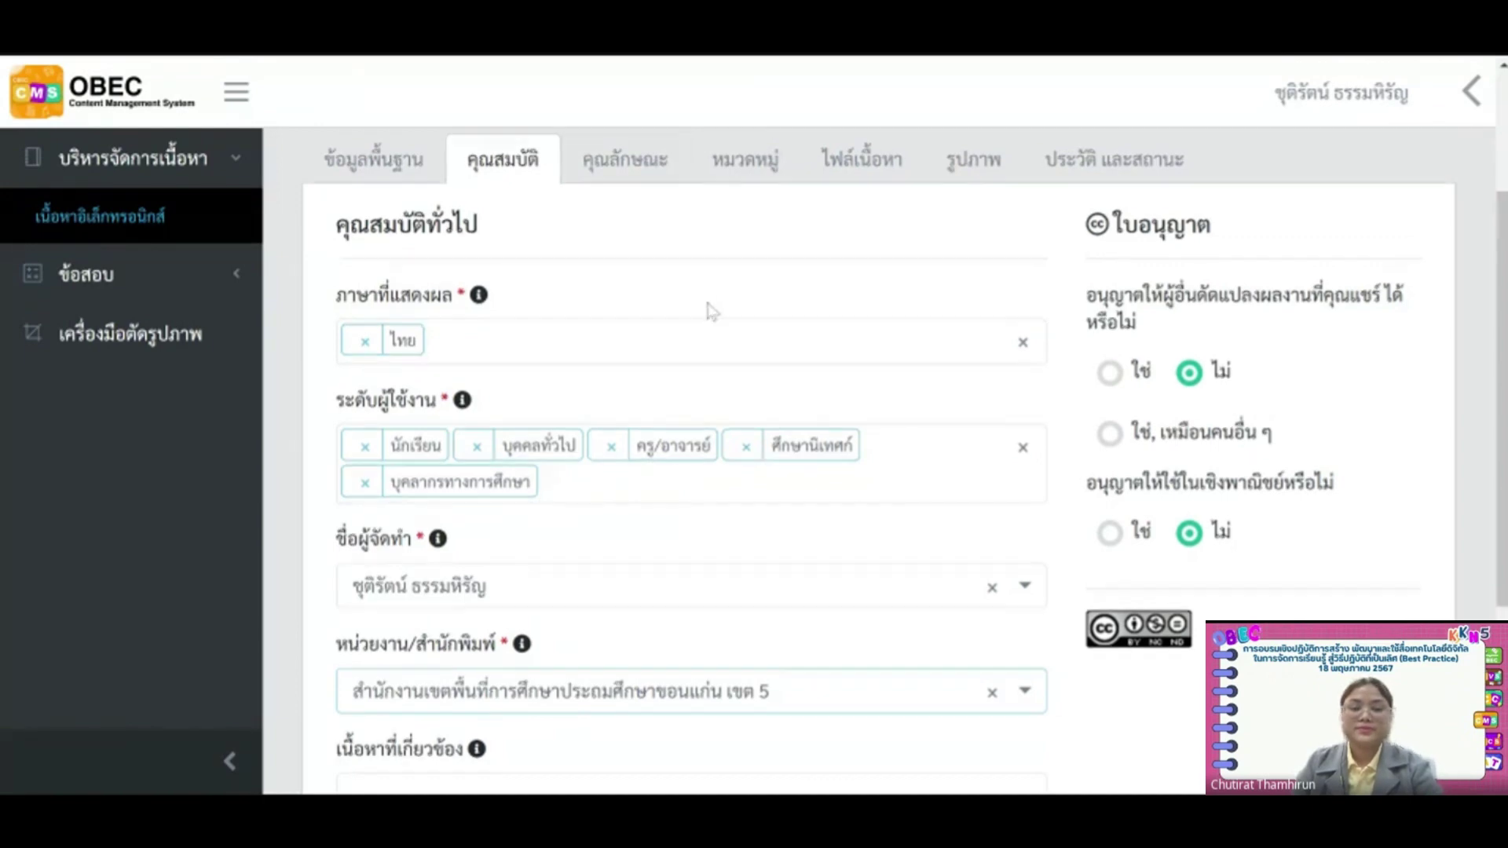
scroll(710, 309, "down", 1)
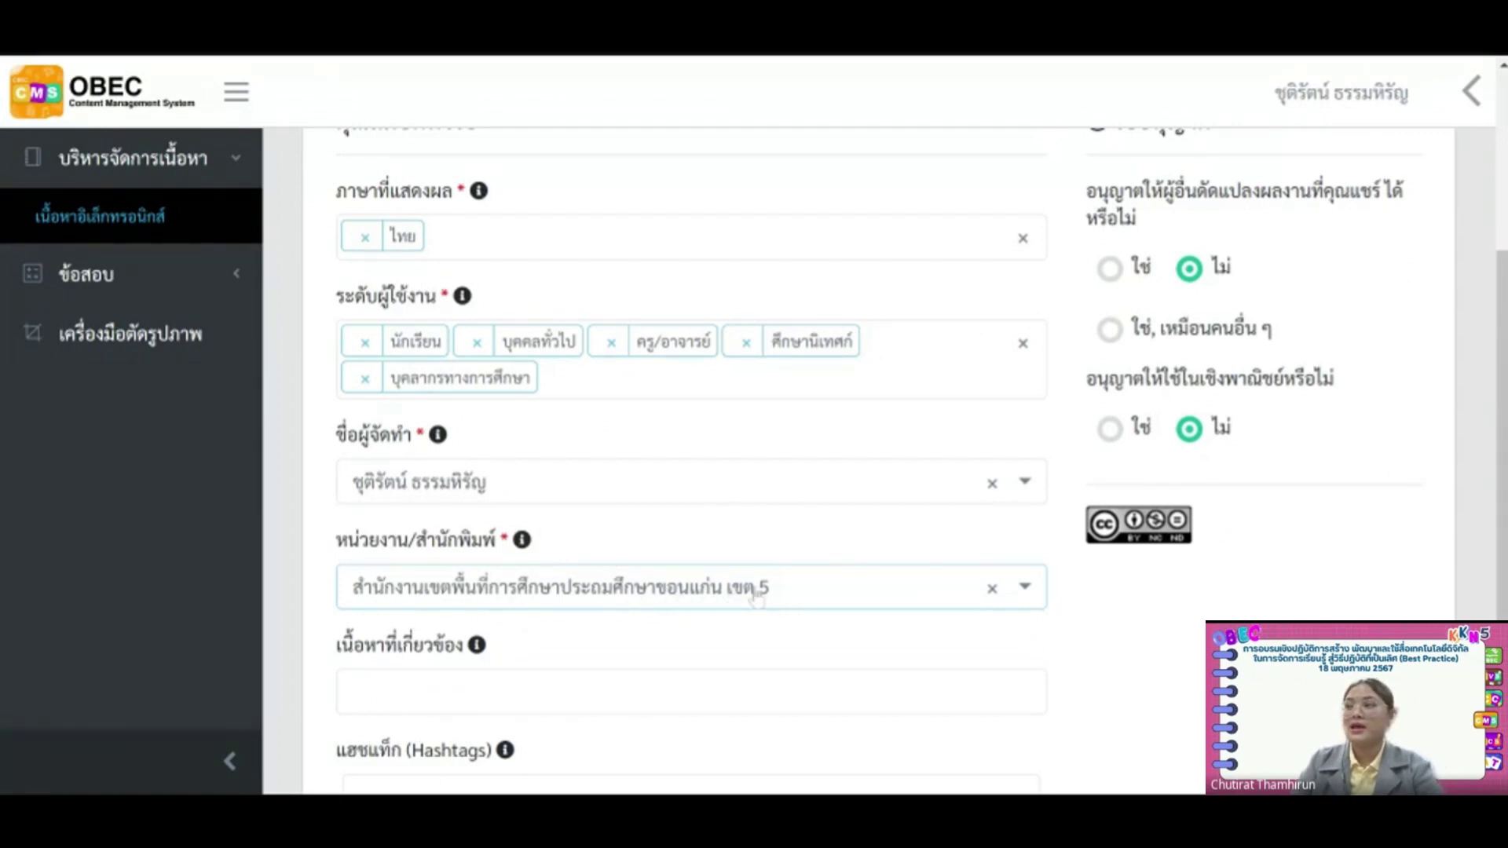
scroll(757, 597, "up", 2)
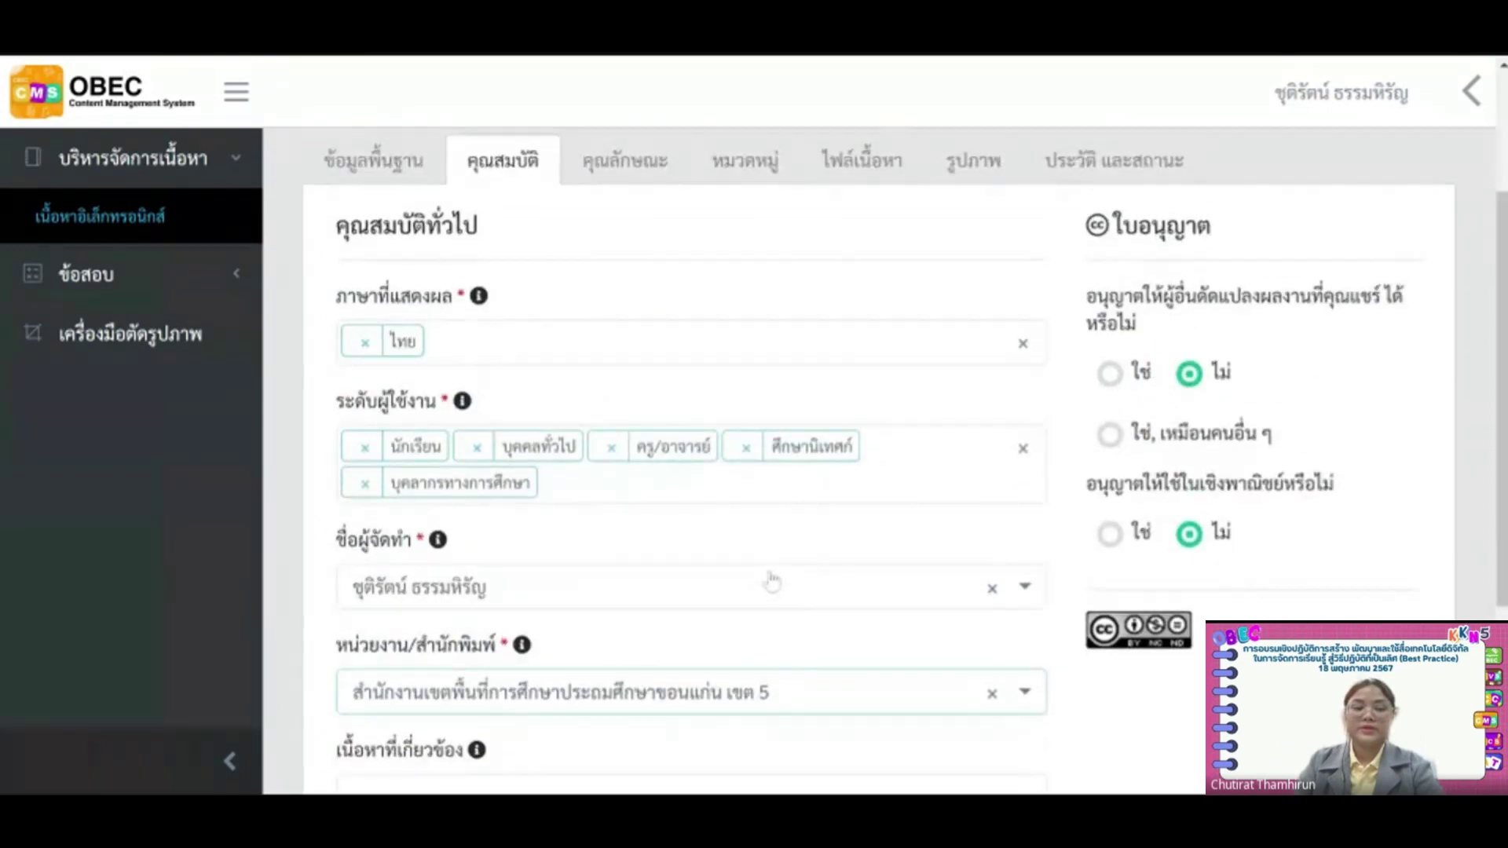
Step: In the content's categories, select the grade level ประถมศึกษาปีที่ 6 and the learning area การงานอาชีพ
left_click(604, 181)
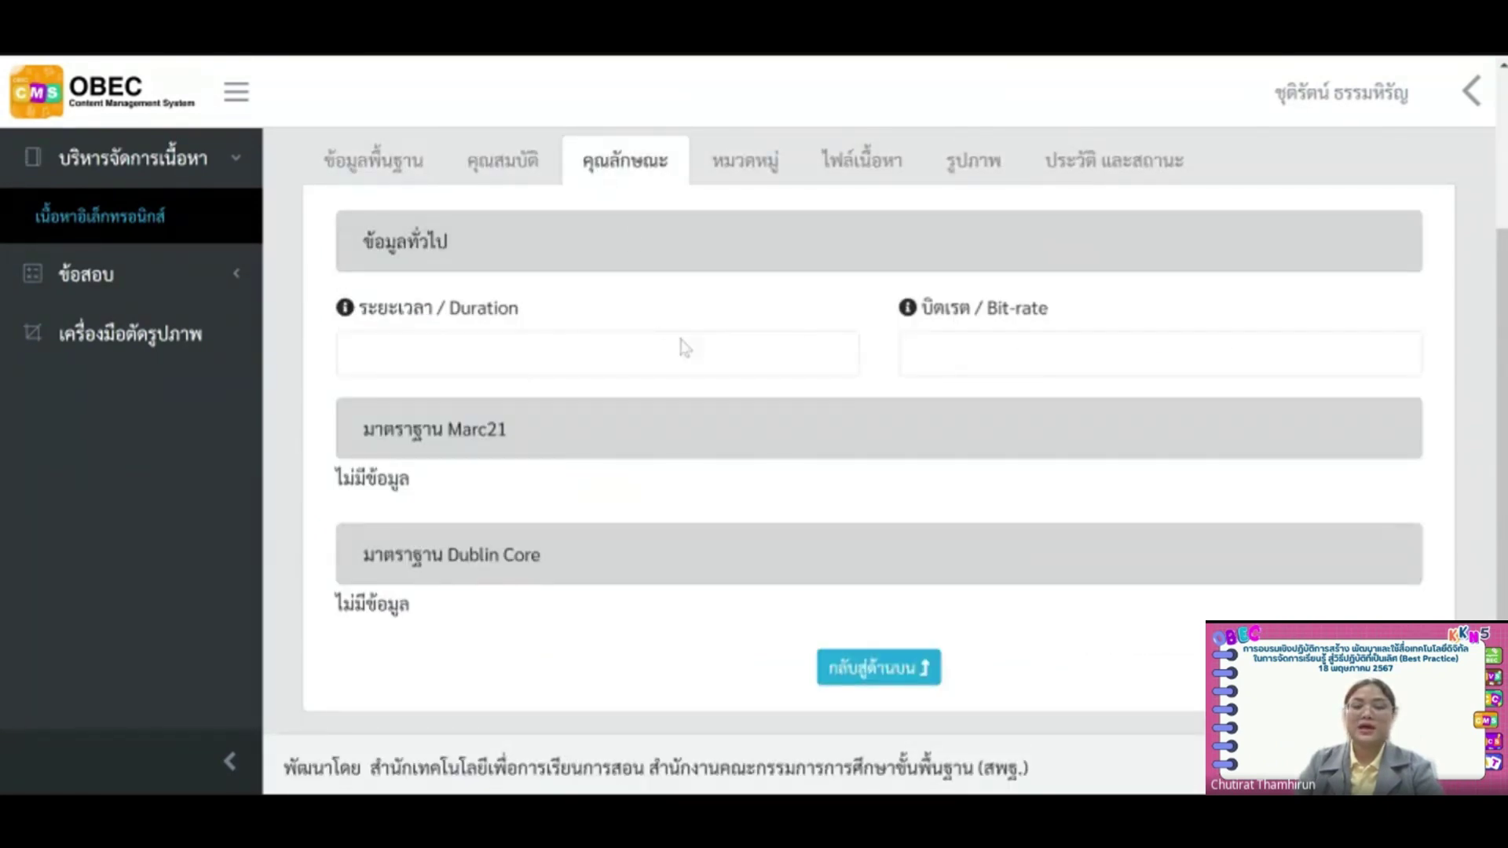
scroll(692, 463, "up", 2)
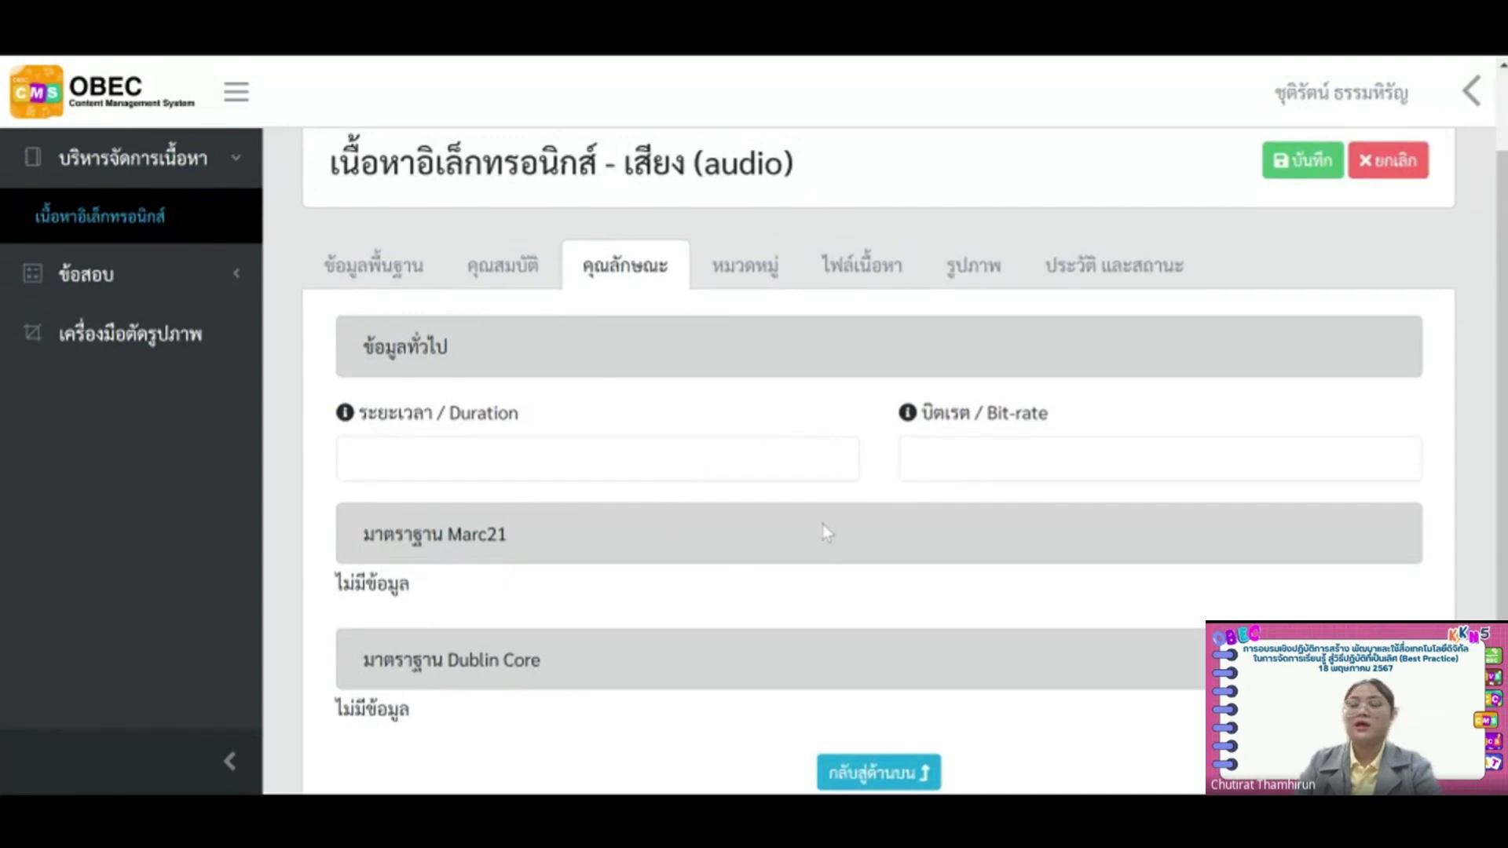
left_click(760, 289)
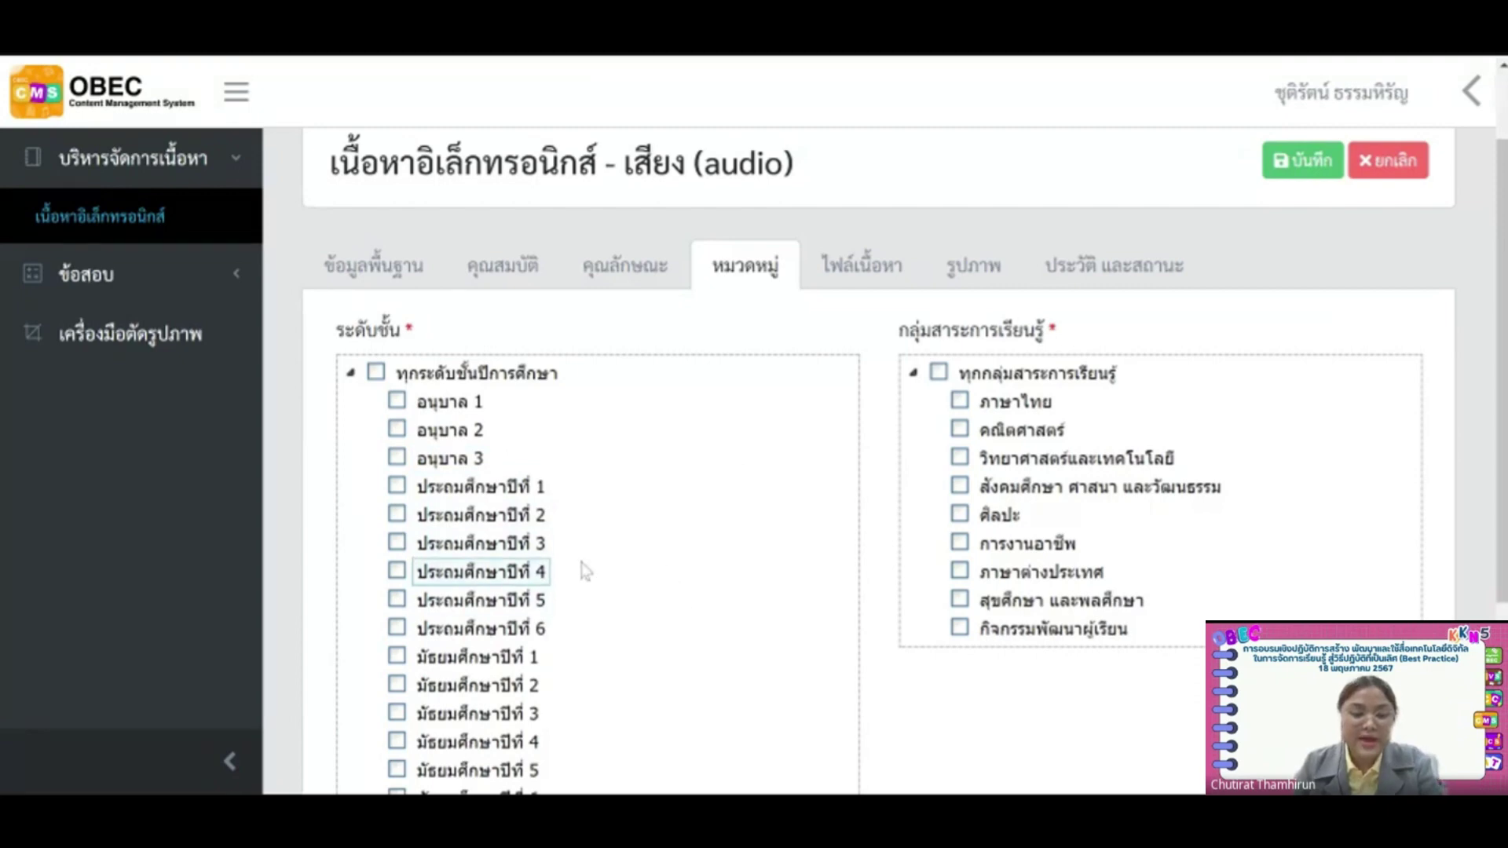
left_click(397, 629)
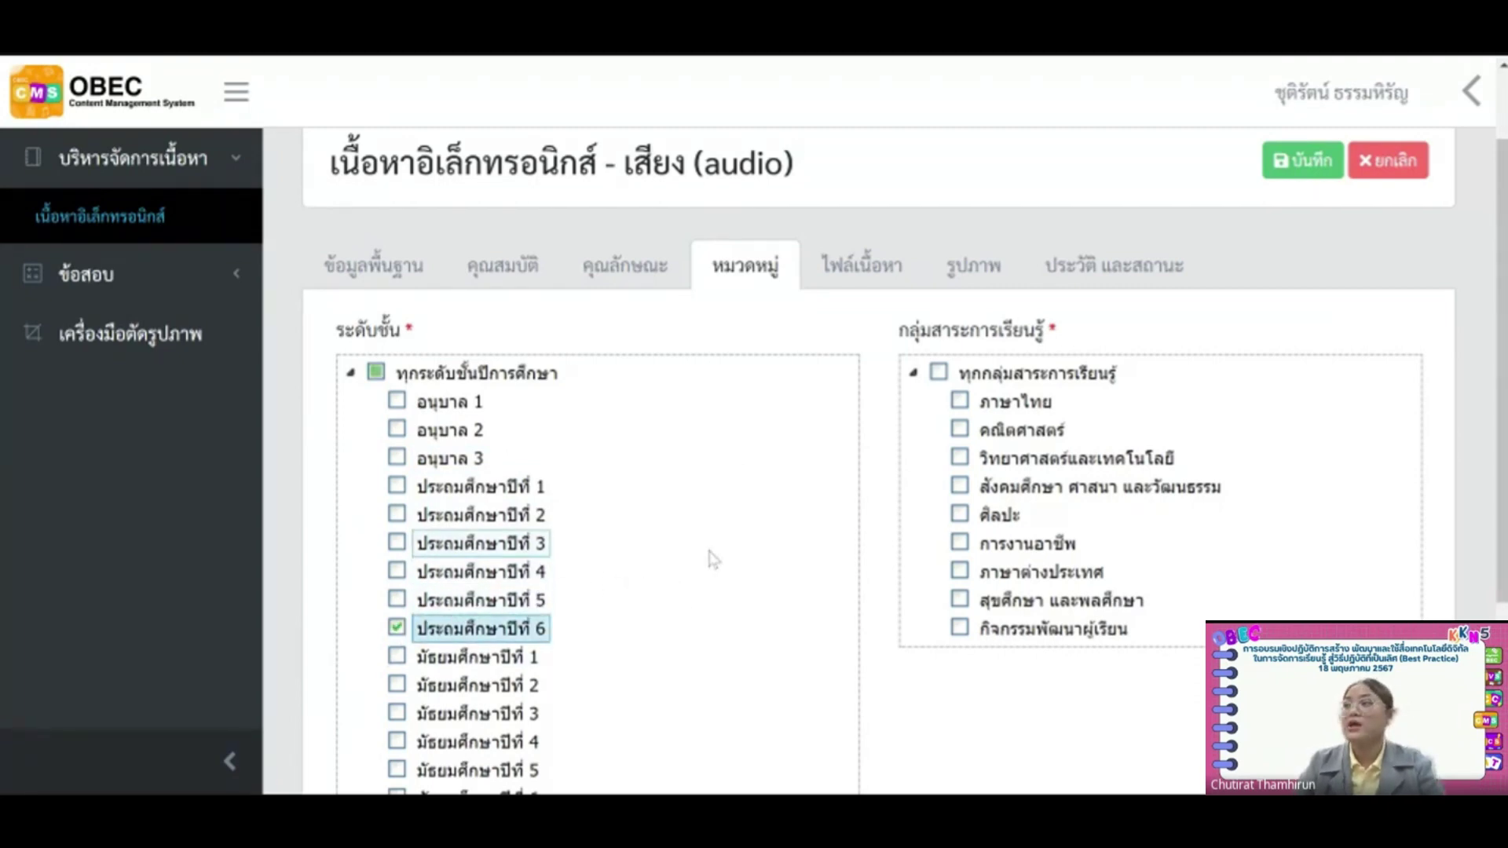
left_click(960, 543)
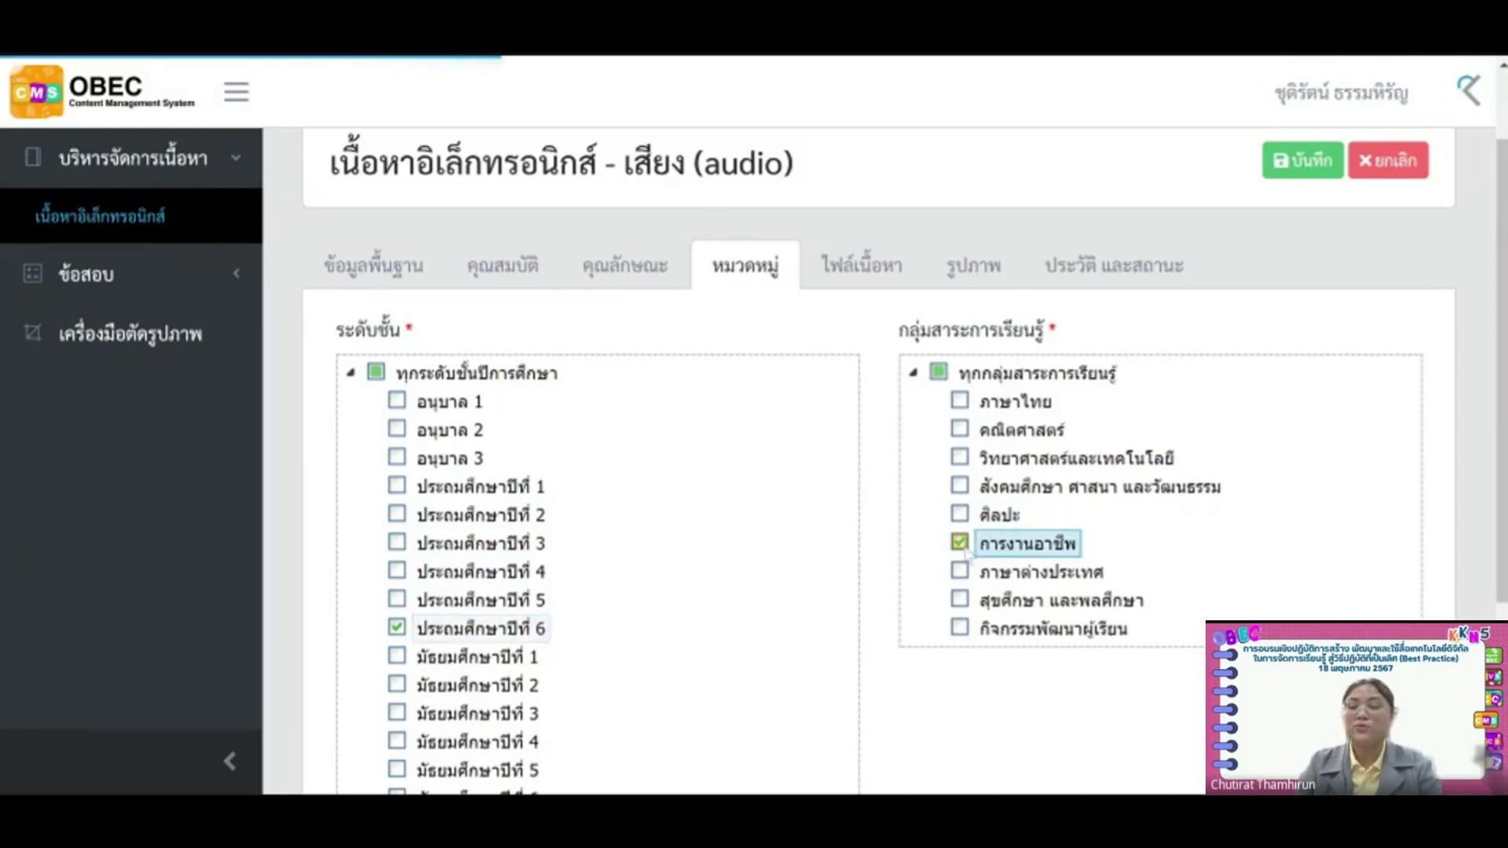
Step: Expand the ประถมศึกษาปีที่ 6 indicators down to การงานอาชีพ and select the standard มาตรฐาน ง ๒.๑
scroll(960, 561, "down", 3)
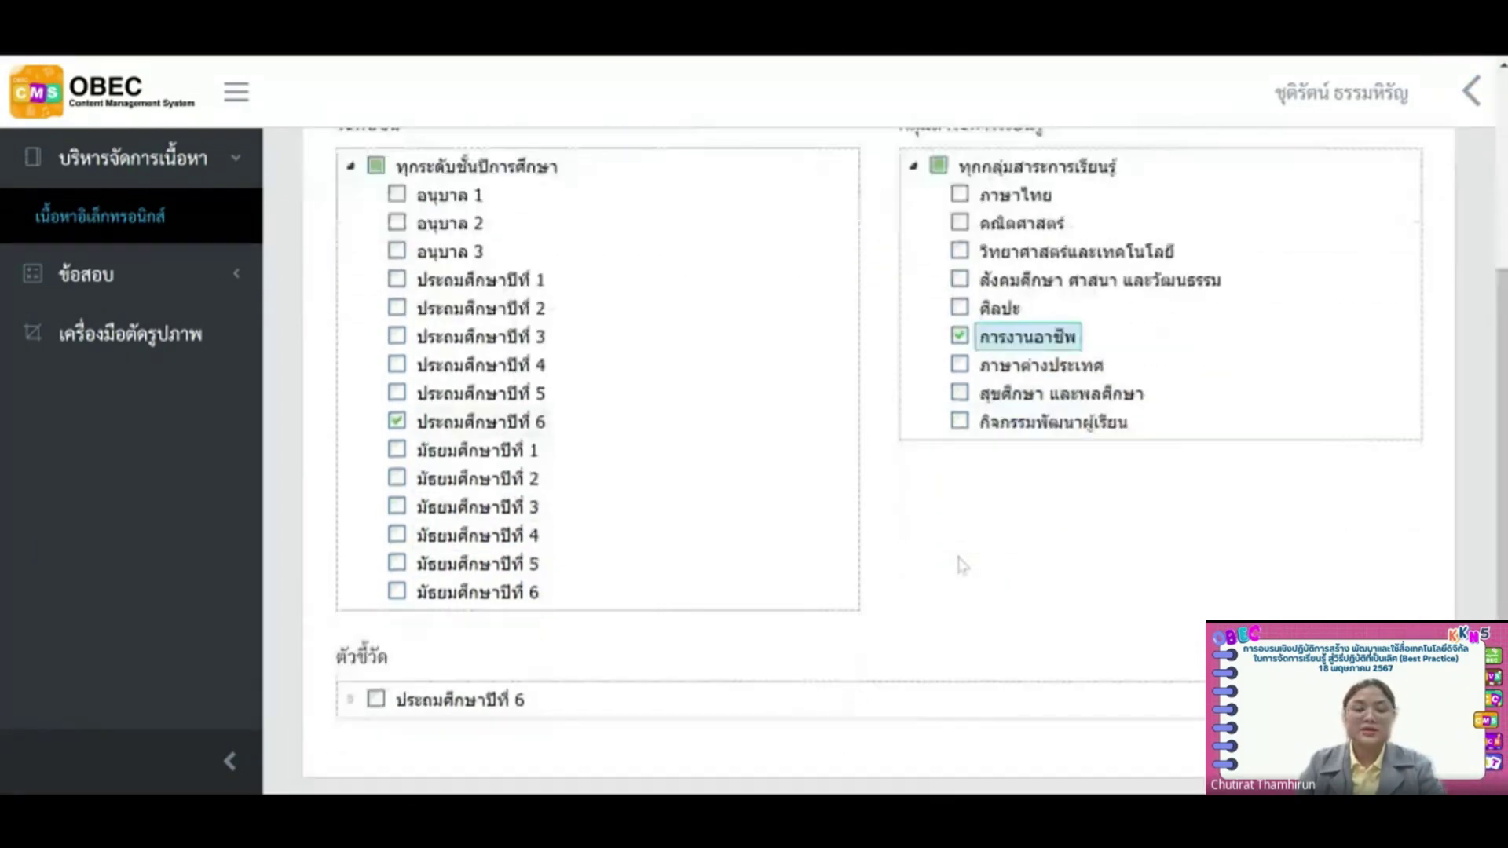
left_click(350, 630)
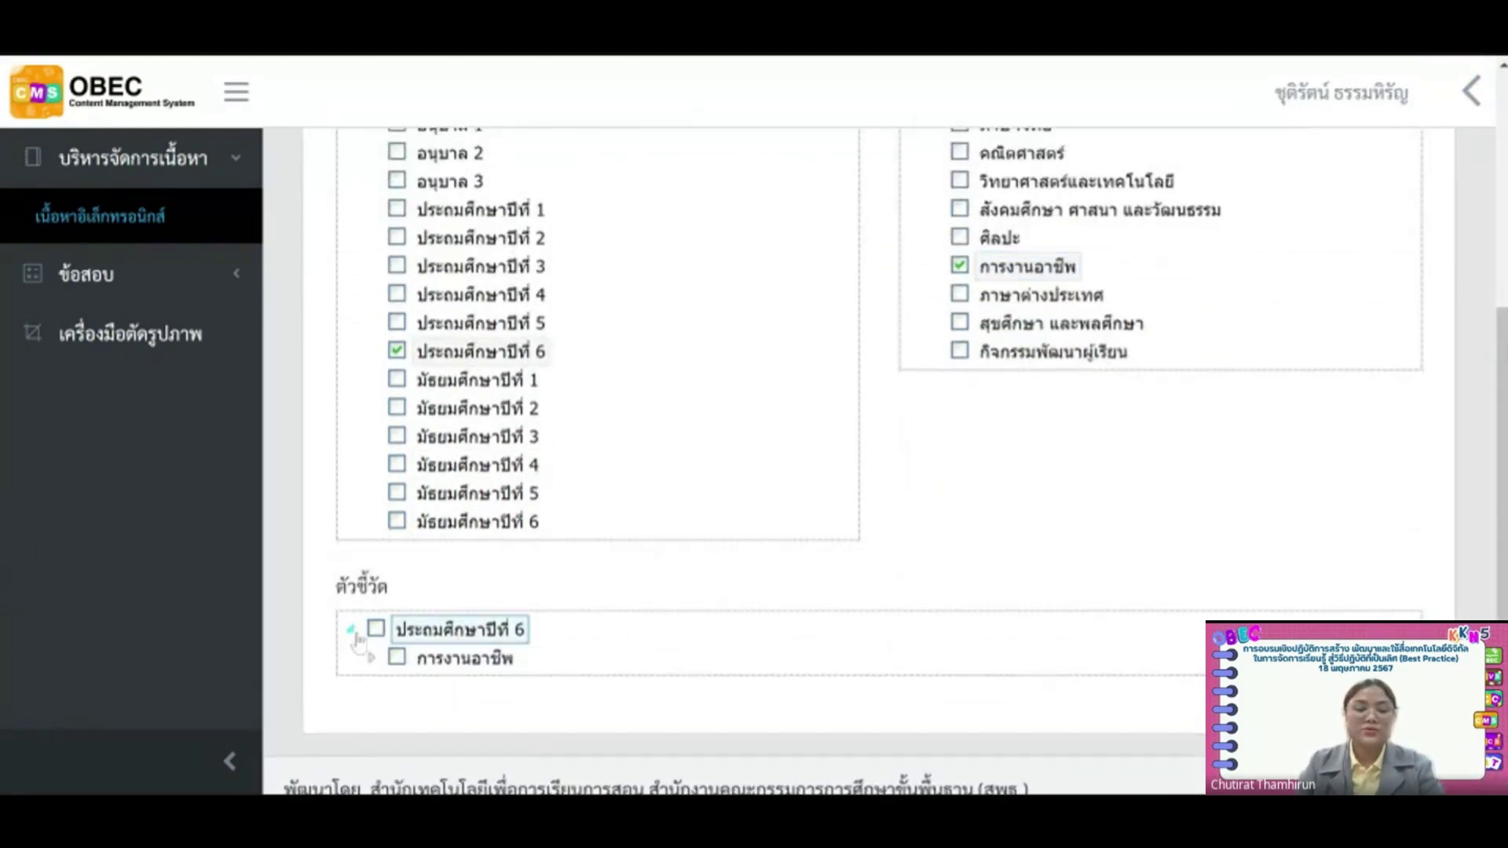
left_click(372, 658)
scroll(409, 675, "down", 1)
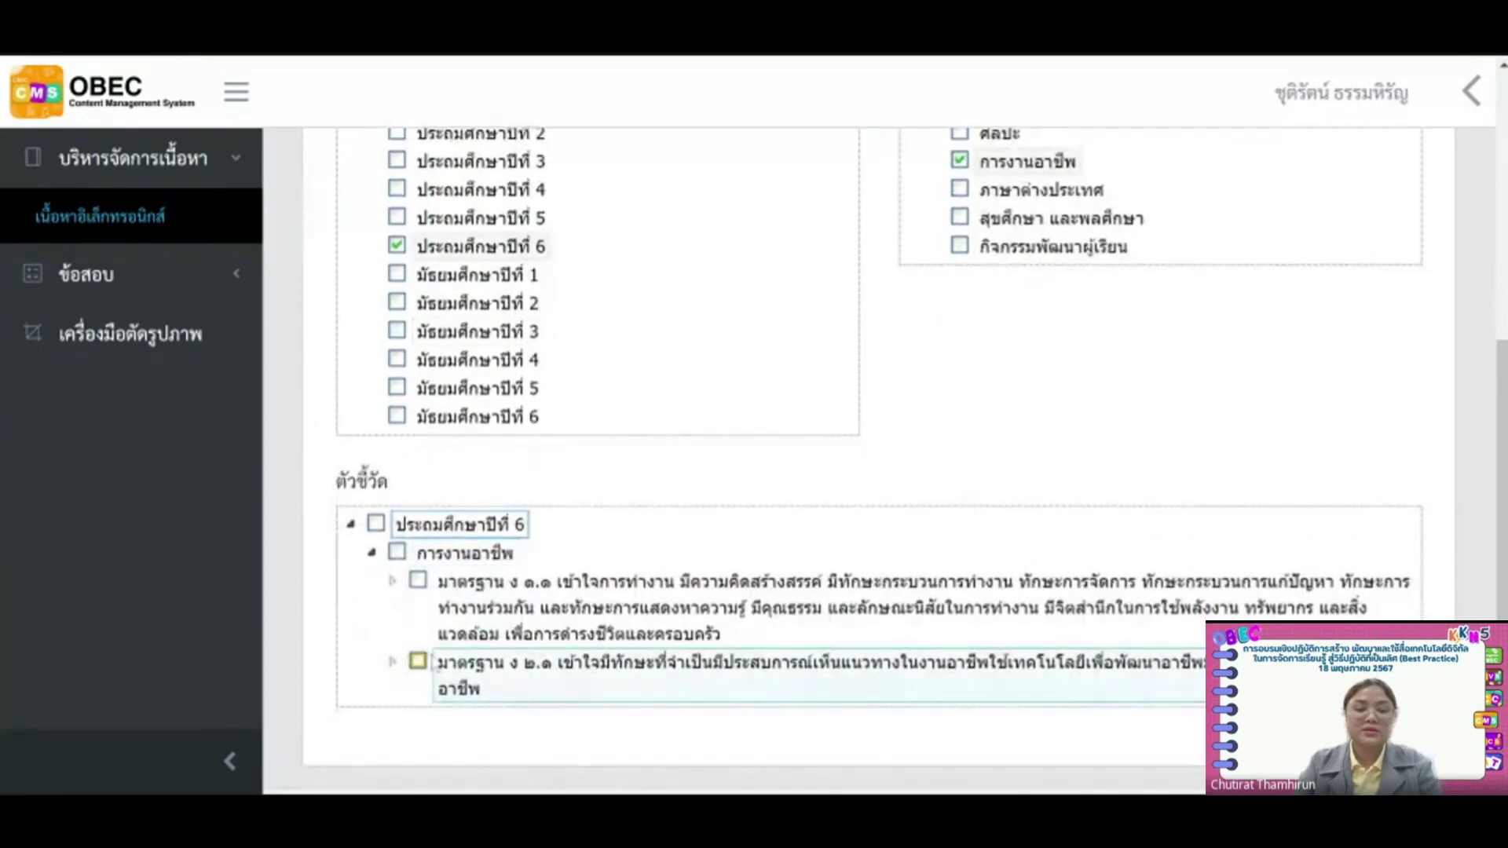
left_click(418, 664)
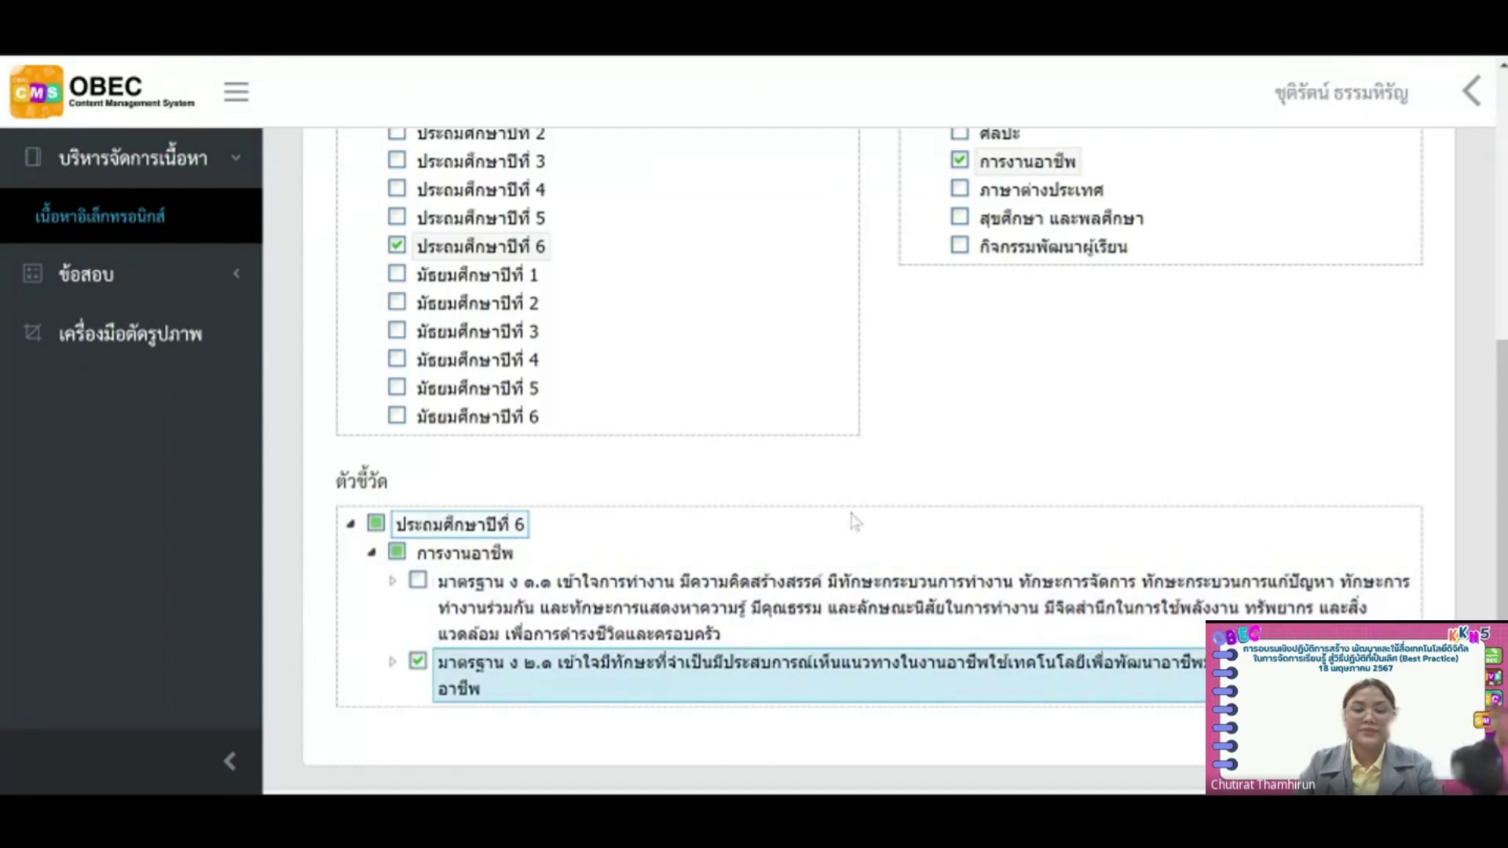
scroll(854, 523, "up", 1)
scroll(883, 533, "down", 1)
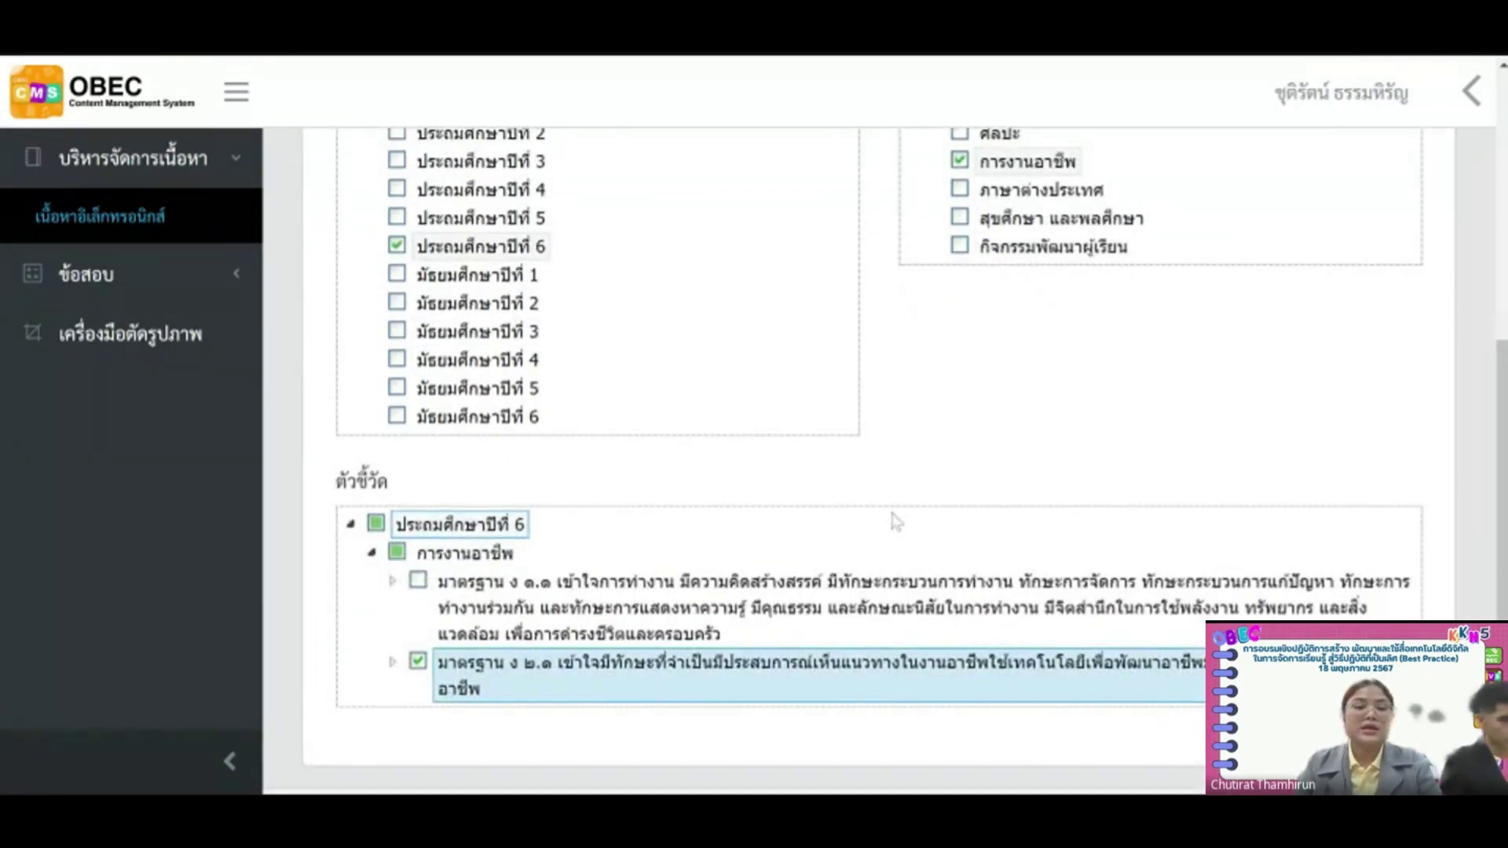
Step: In the content file section, choose computer.mp3 as the content file to upload
scroll(999, 514, "up", 1)
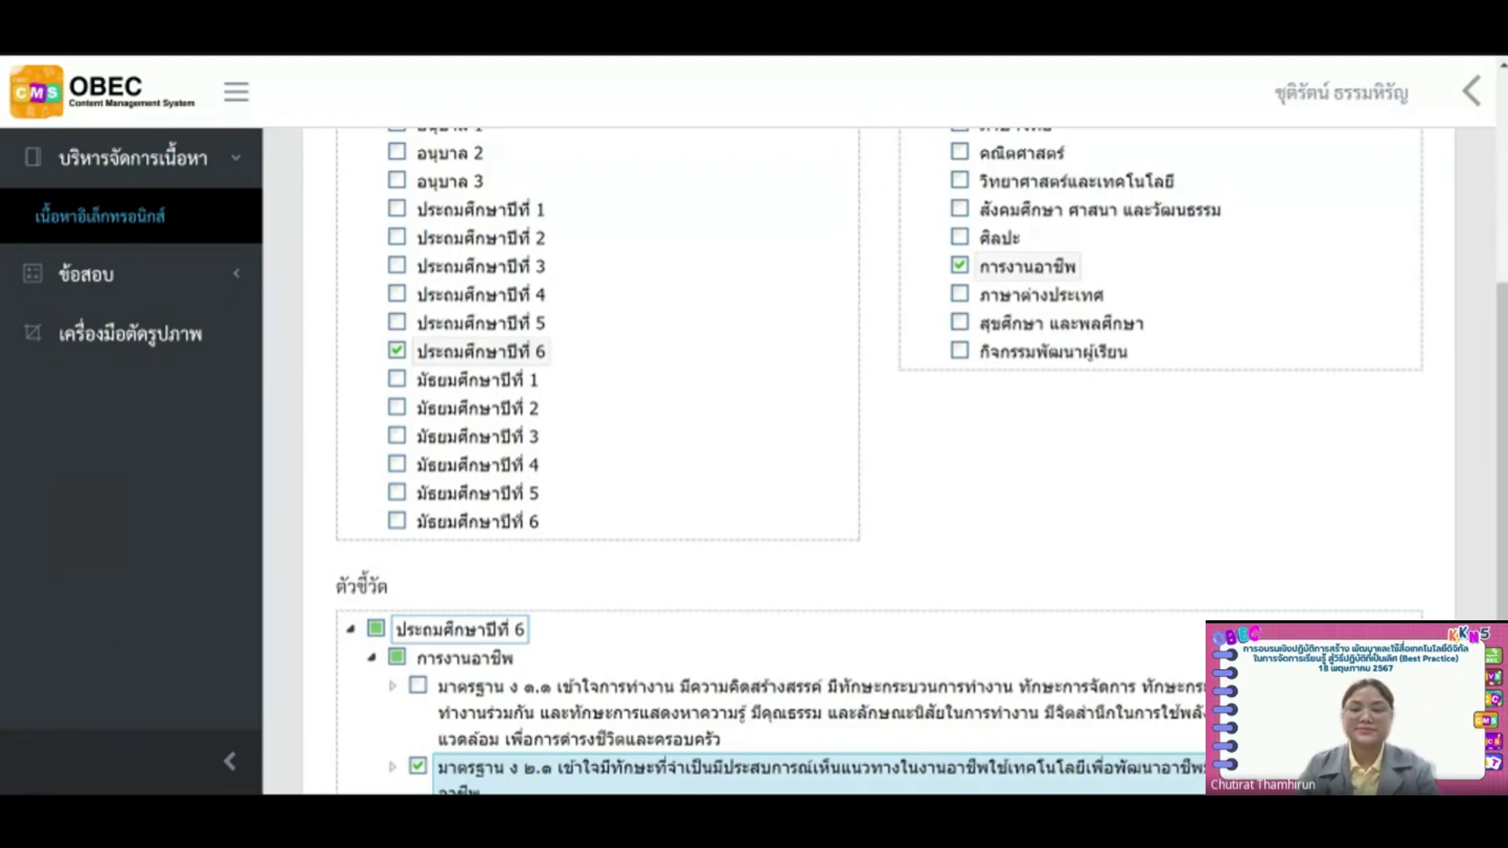
scroll(1004, 528, "up", 1)
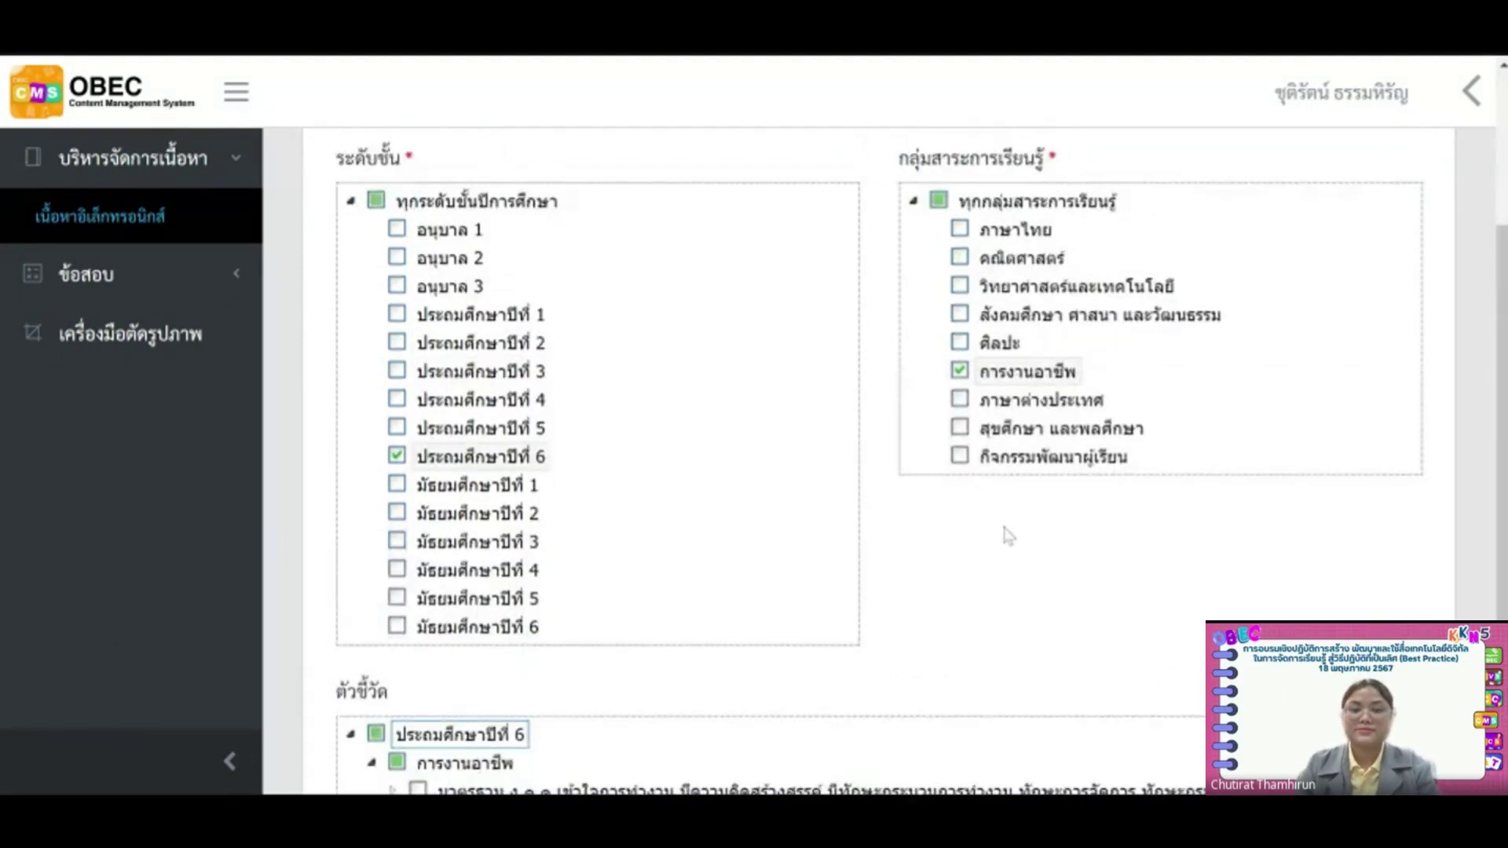
scroll(1009, 536, "up", 1)
scroll(1008, 538, "up", 1)
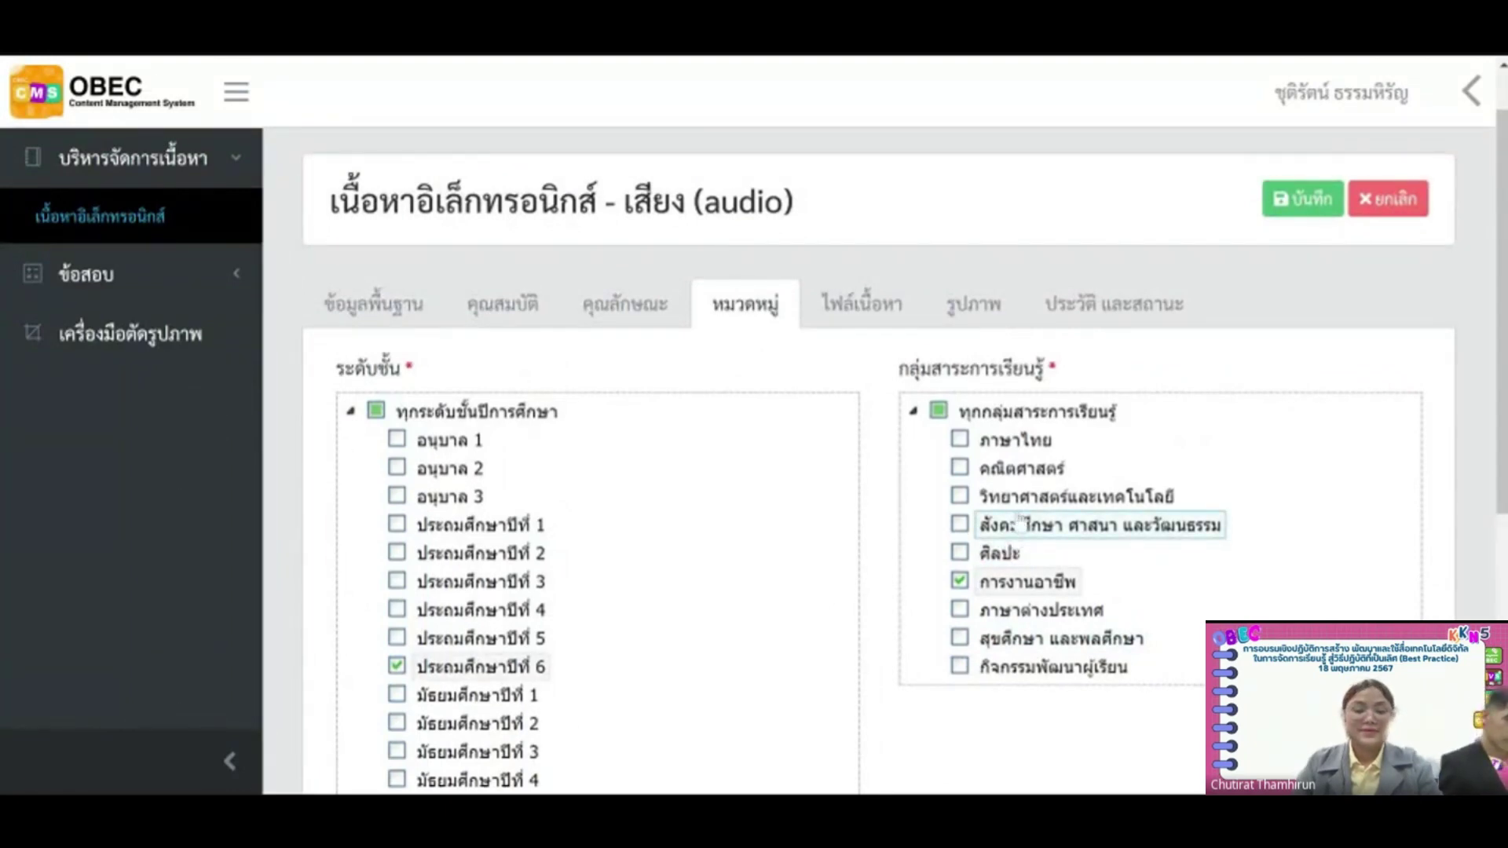
left_click(889, 319)
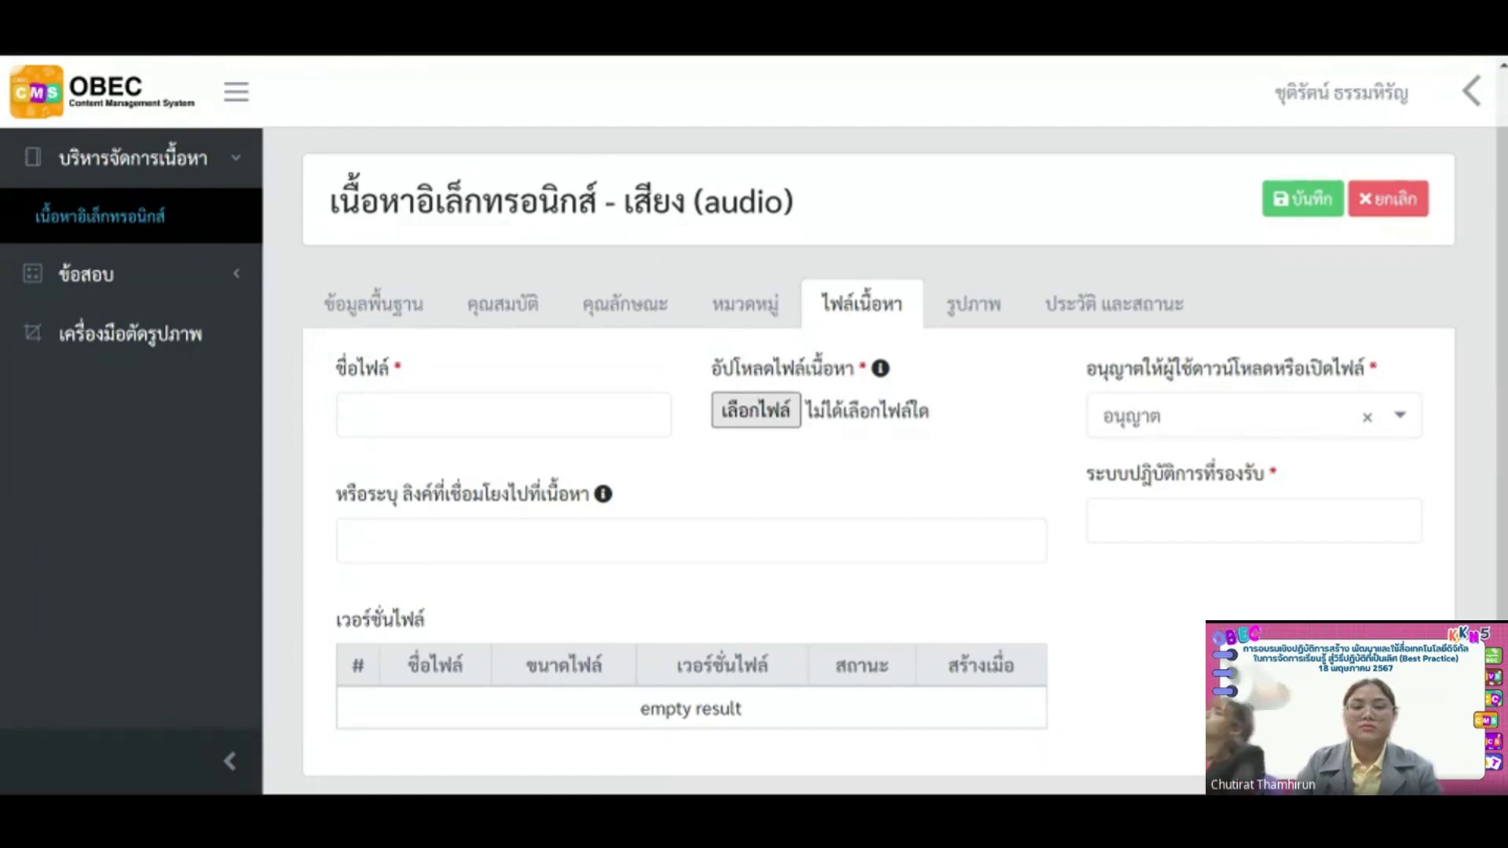
key("Return")
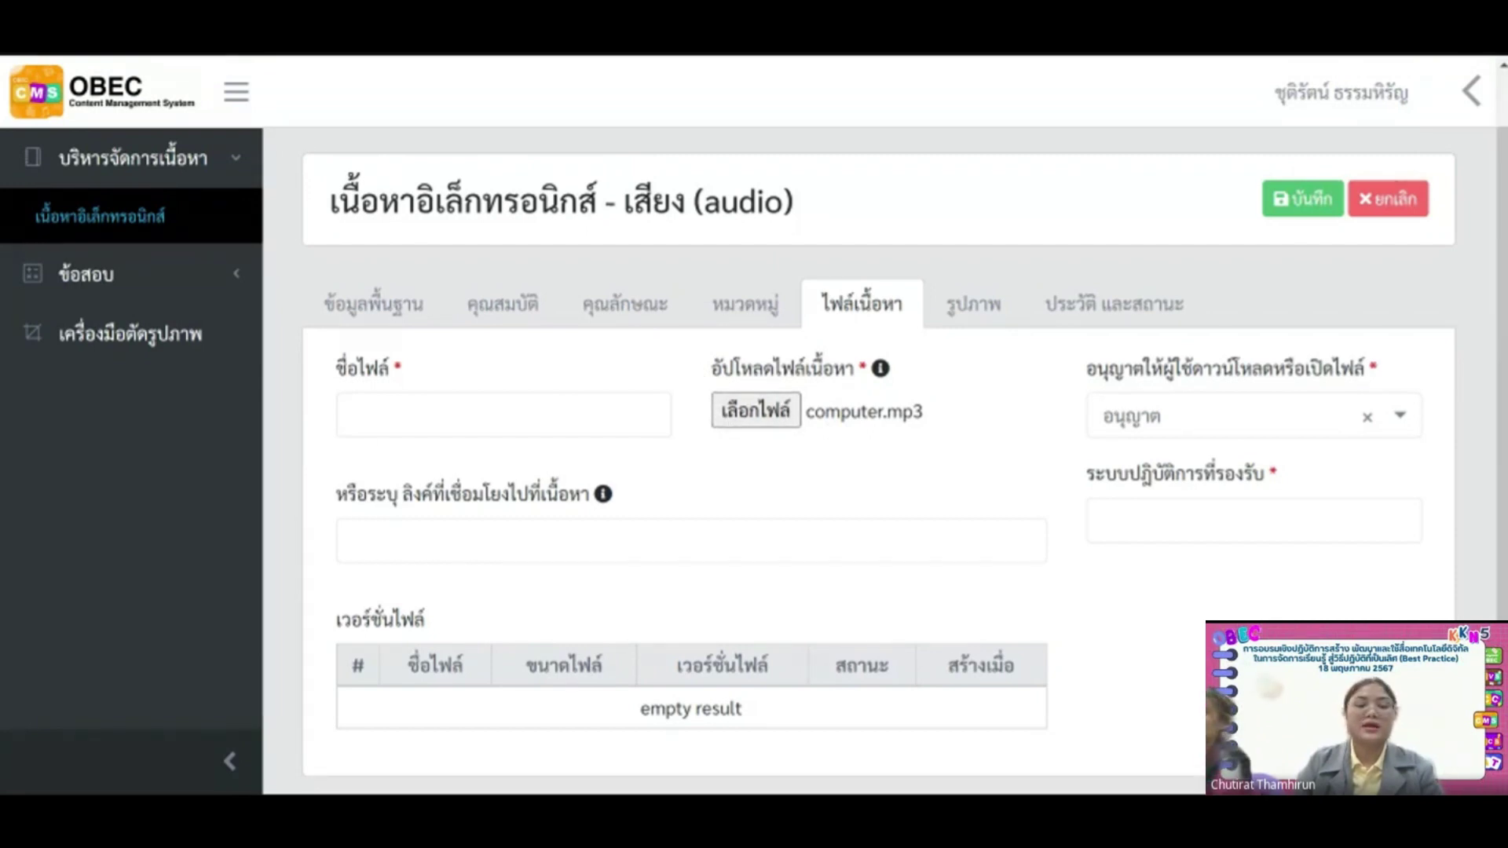
Step: Name the content file เพลงคอมพิวเตอร์
left_click(471, 415)
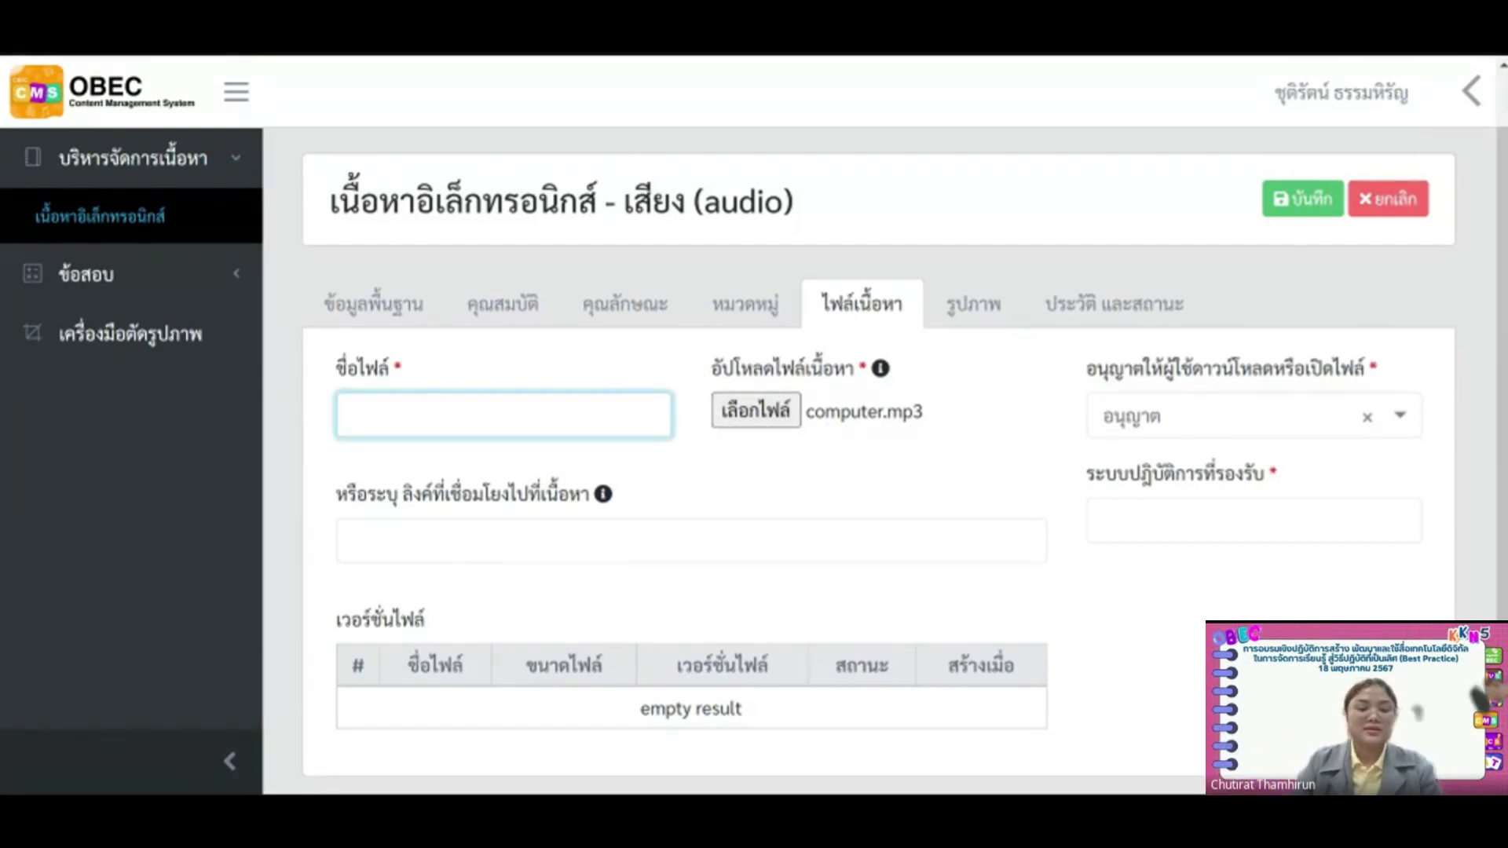
type("ไทย")
type("เพลงคอมพิวเตอร์")
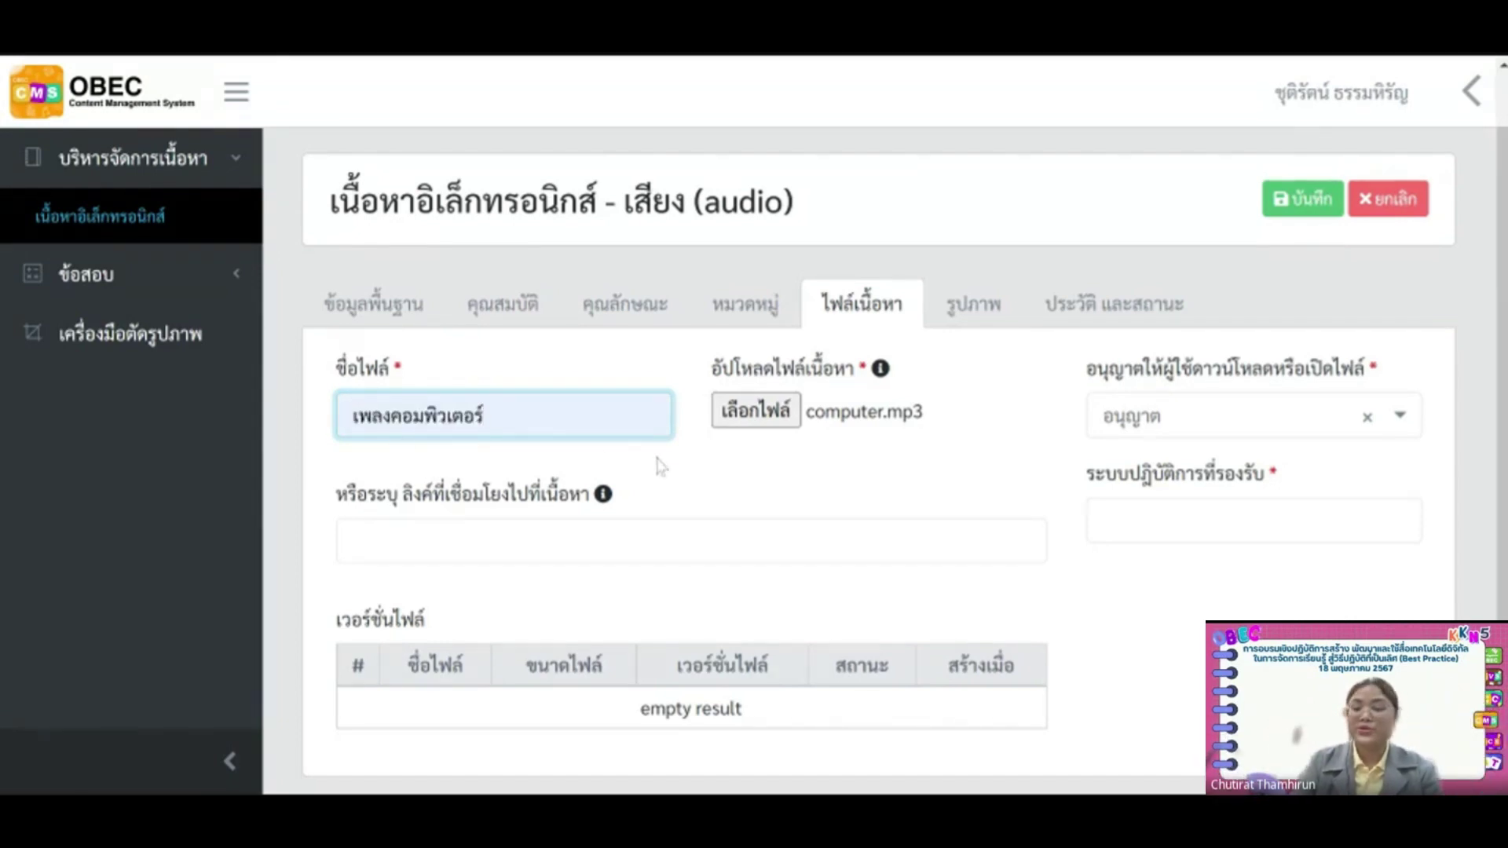
Step: Set the content file's supported operating systems to Android, iOS, Web and Windows App
scroll(663, 472, "down", 1)
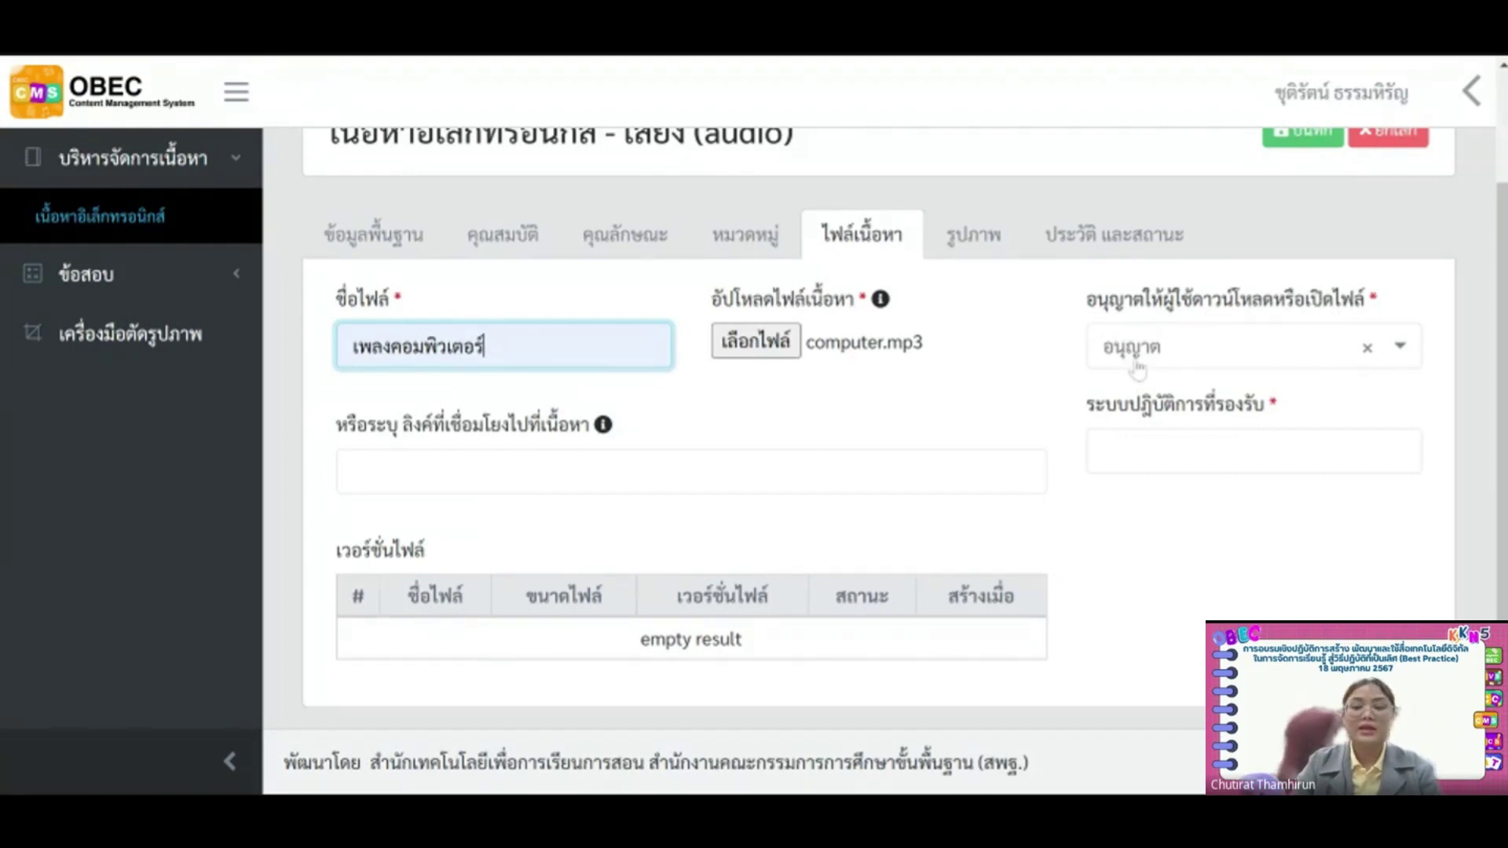
left_click(1171, 461)
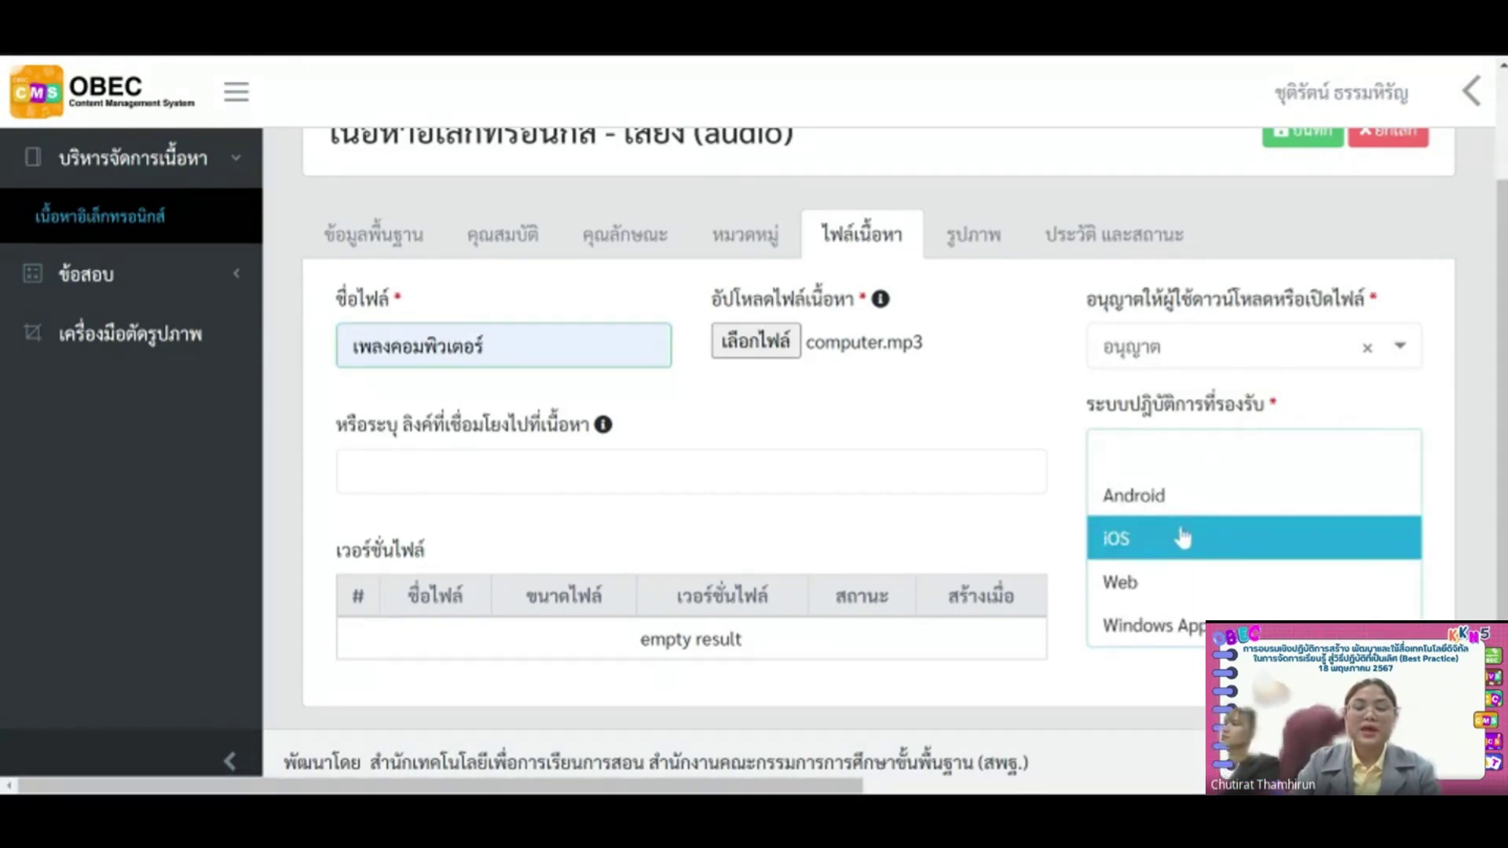
left_click(1159, 497)
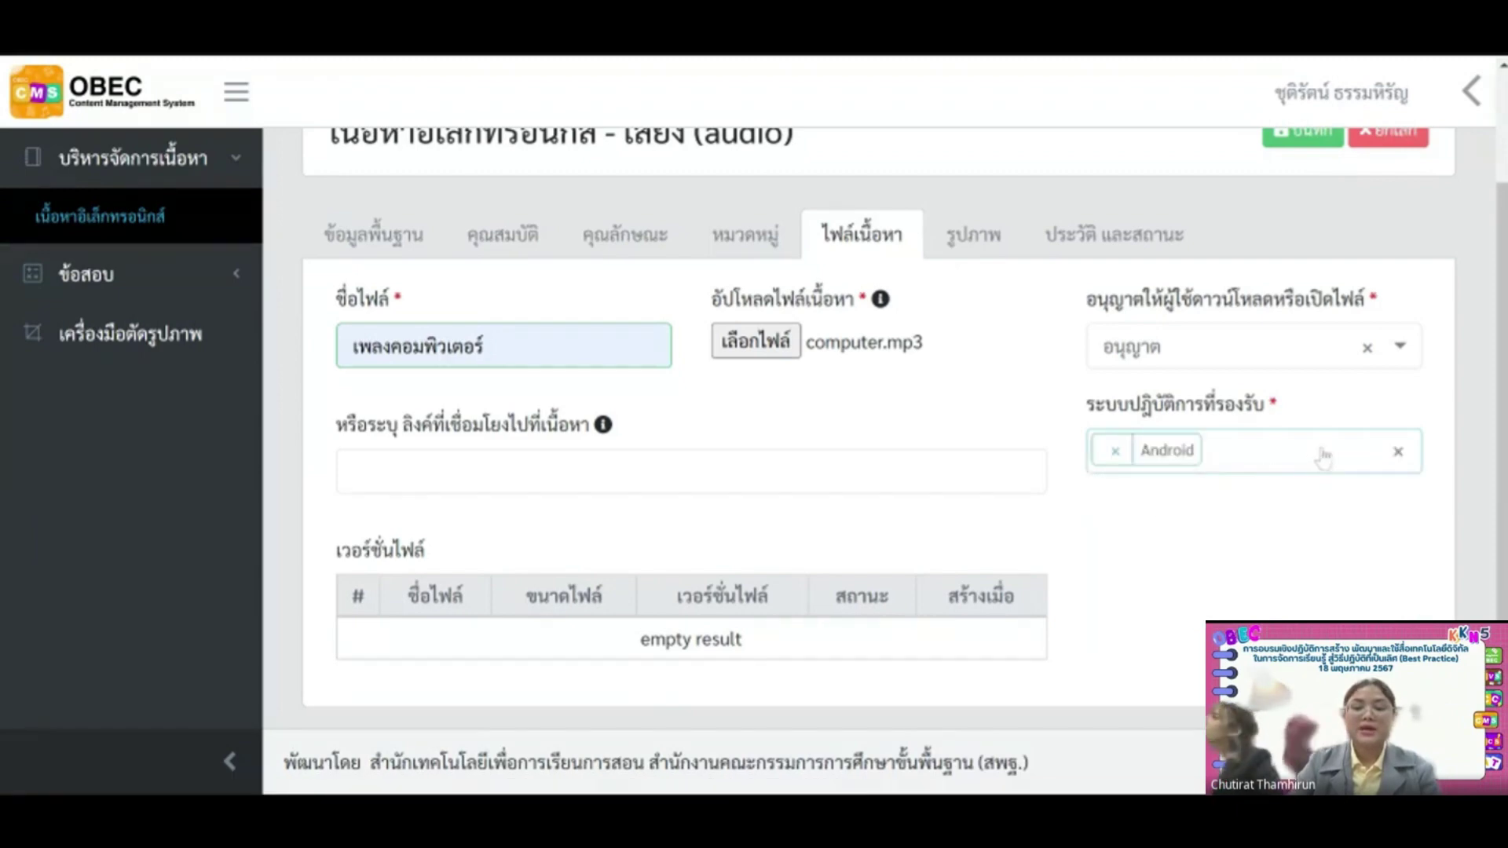
left_click(1320, 464)
left_click(1268, 538)
left_click(1320, 459)
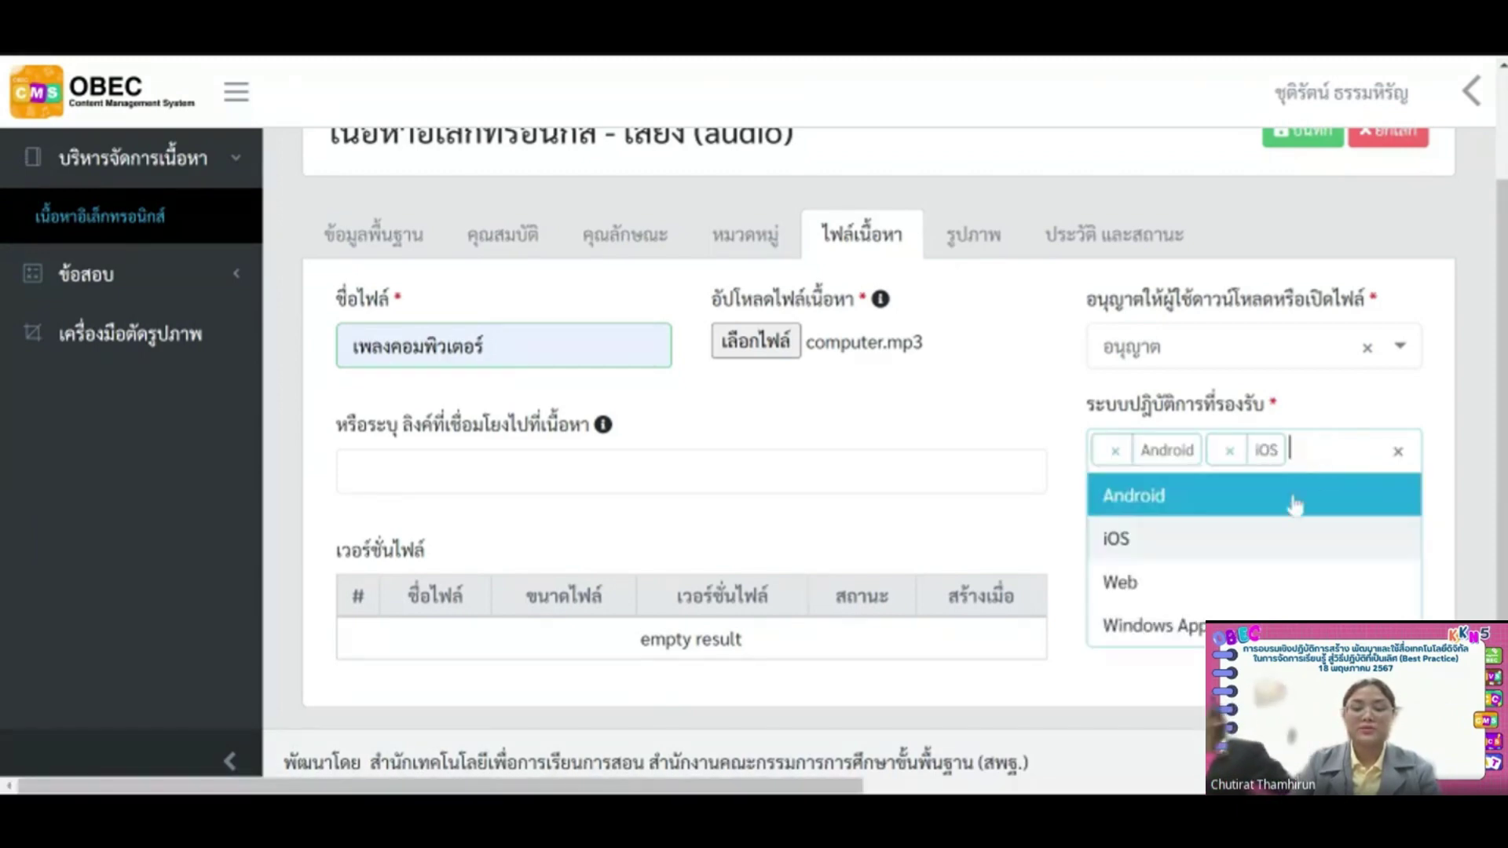
left_click(1205, 585)
left_click(1371, 472)
left_click(1196, 649)
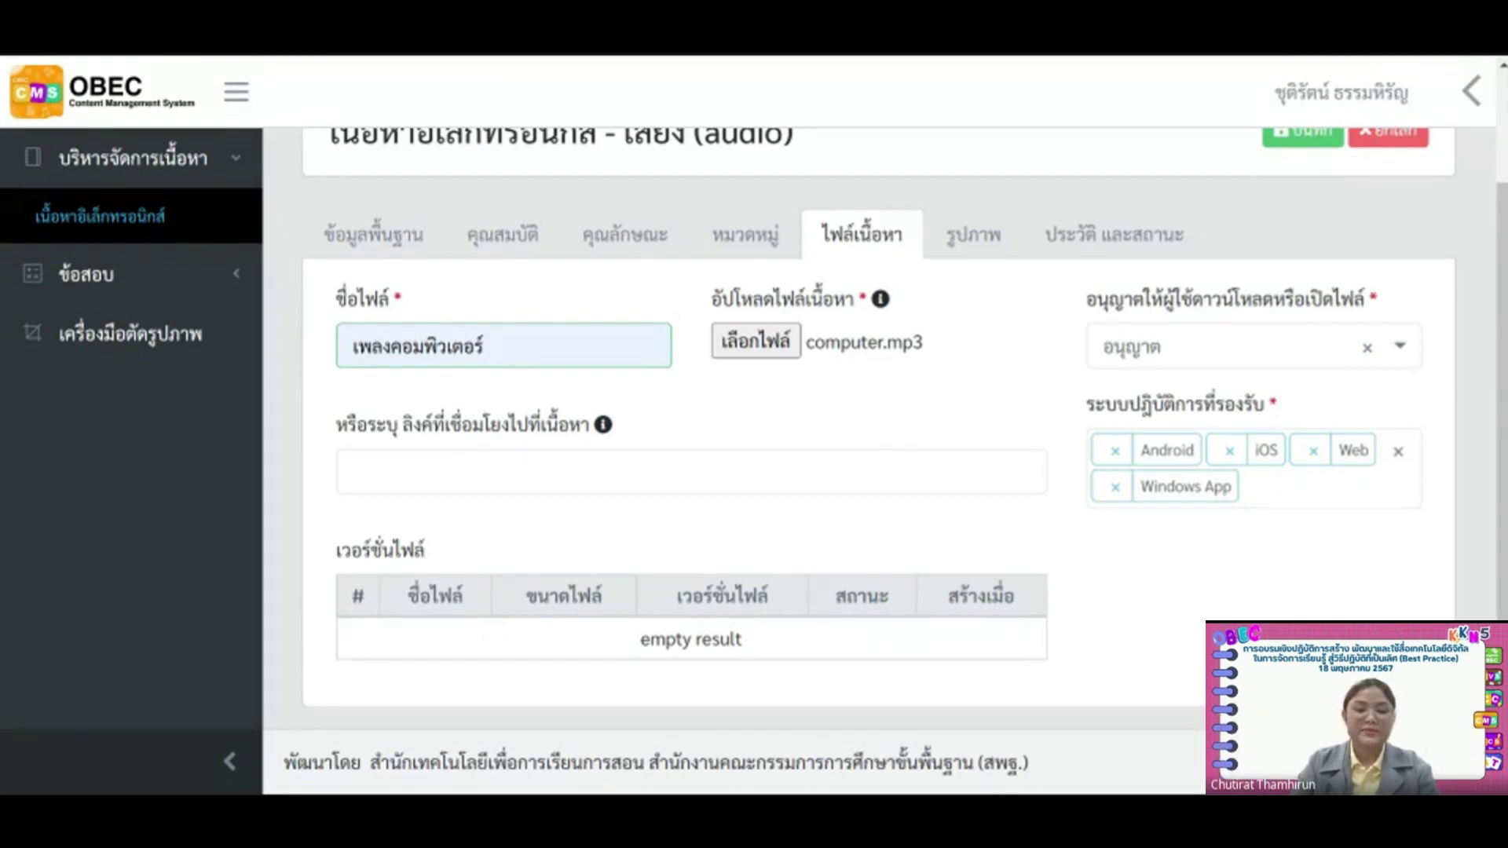
Step: In the content's images, choose เพลงคอมพิวเตอร์.png as both the 1:1 cover and the 4:3 preview
left_click(972, 236)
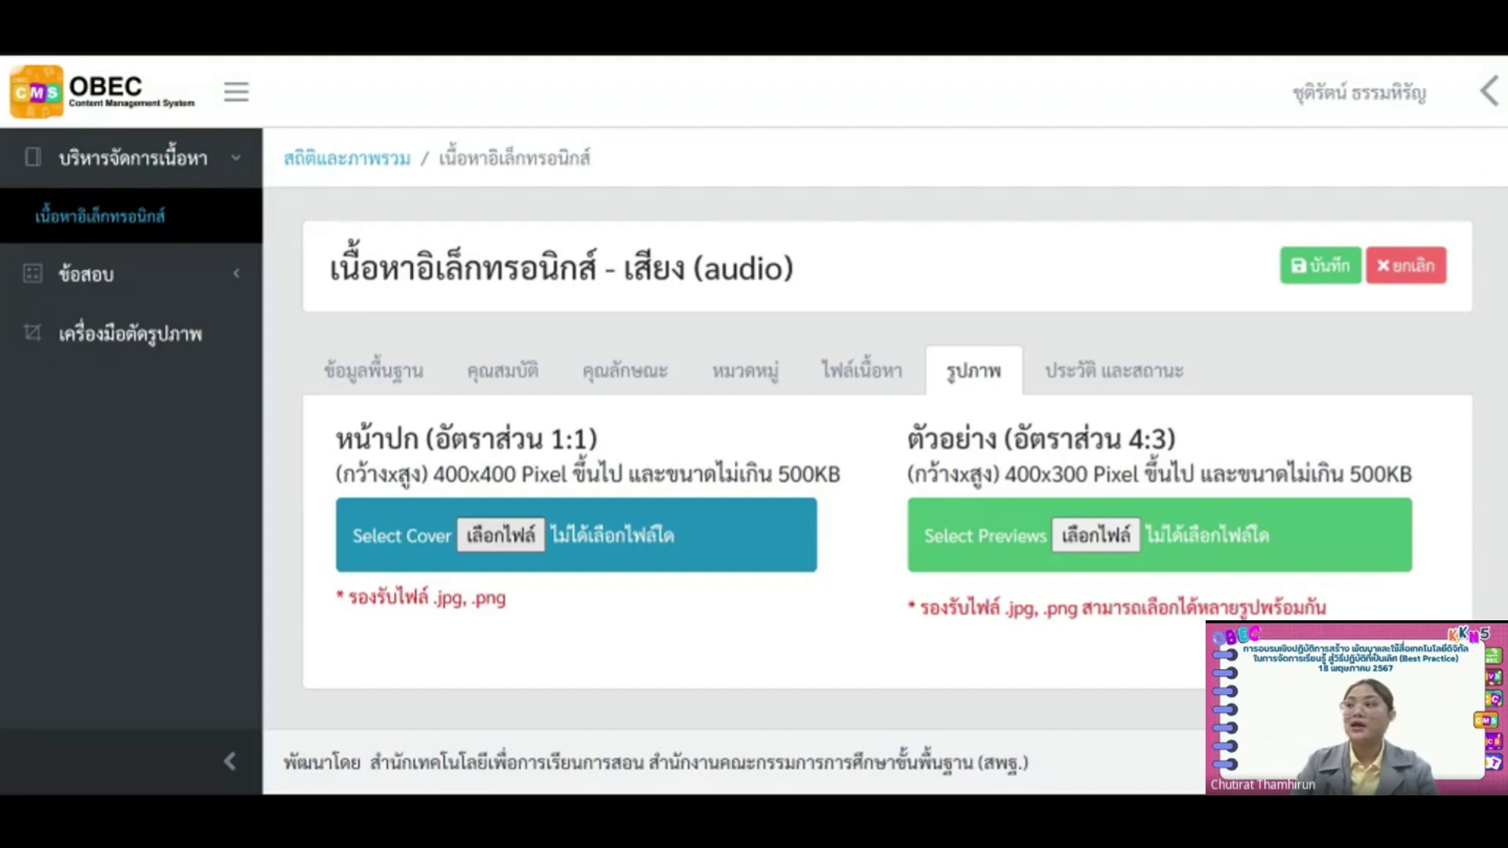
scroll(477, 758, "down", 3)
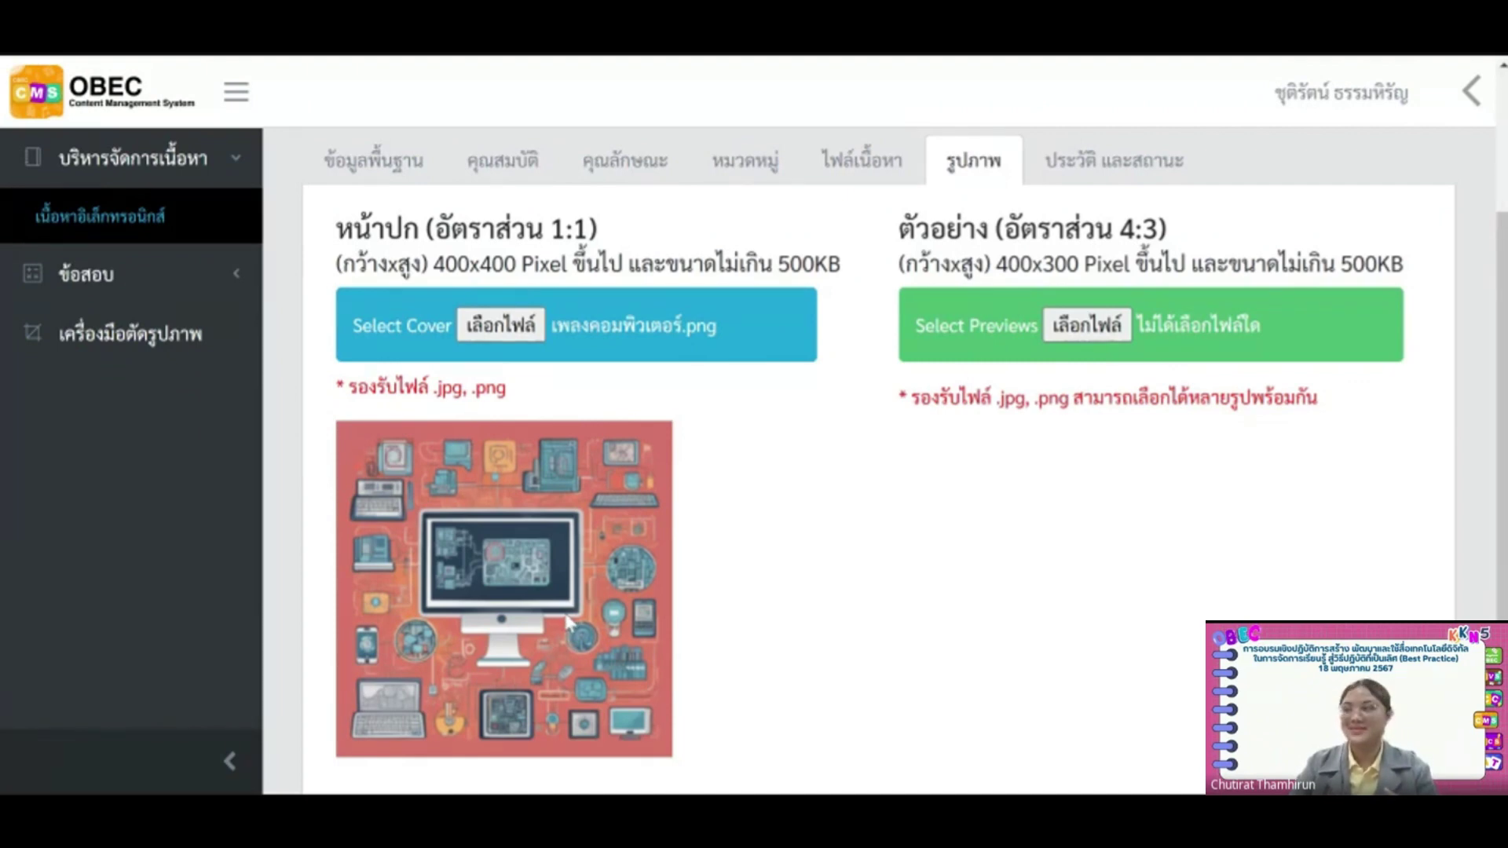
left_click(1092, 339)
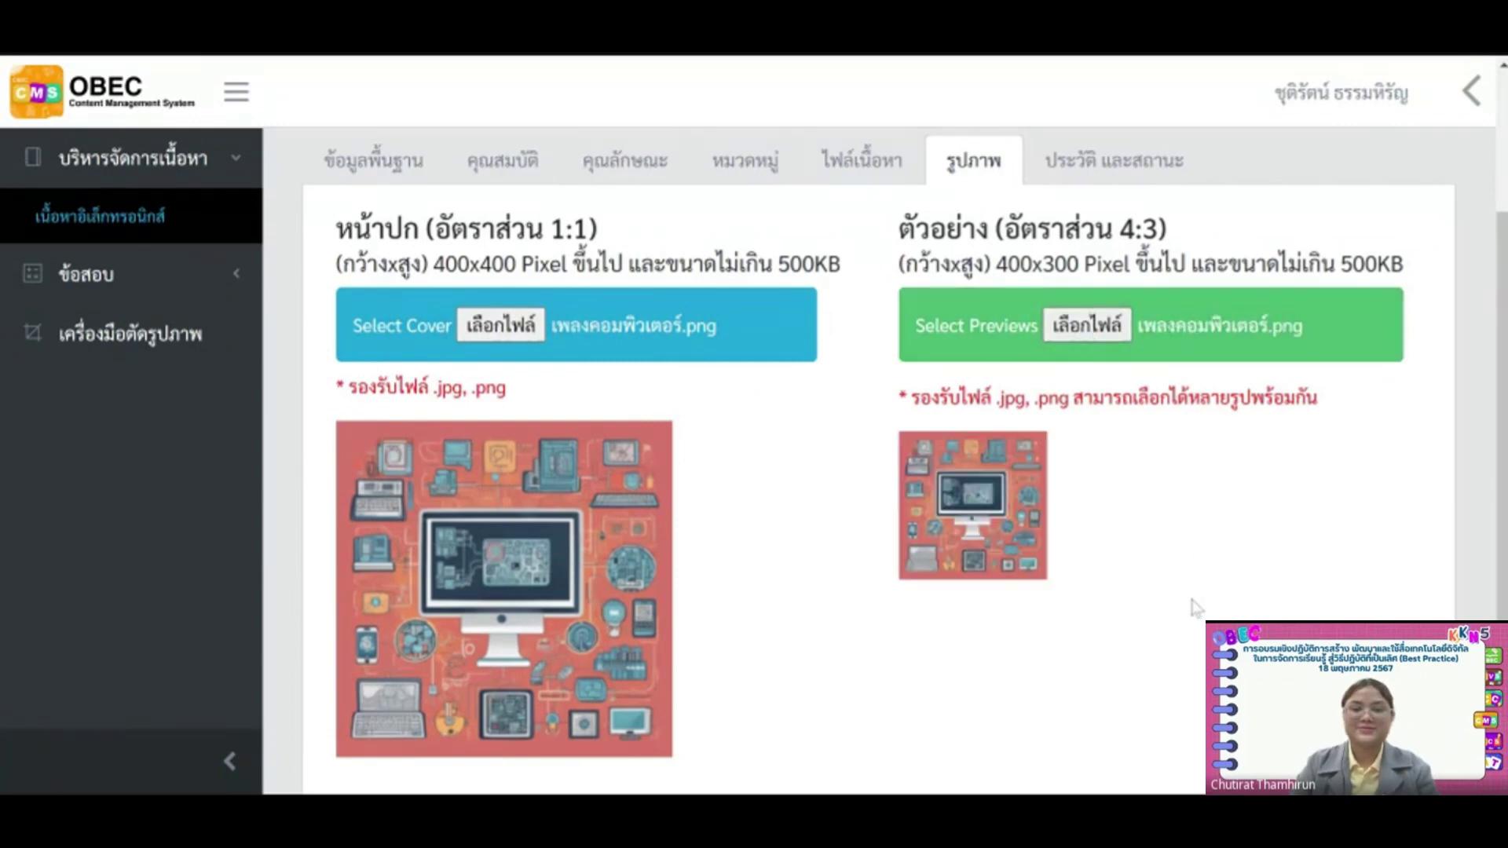
scroll(1194, 605, "down", 1)
scroll(1209, 613, "up", 1)
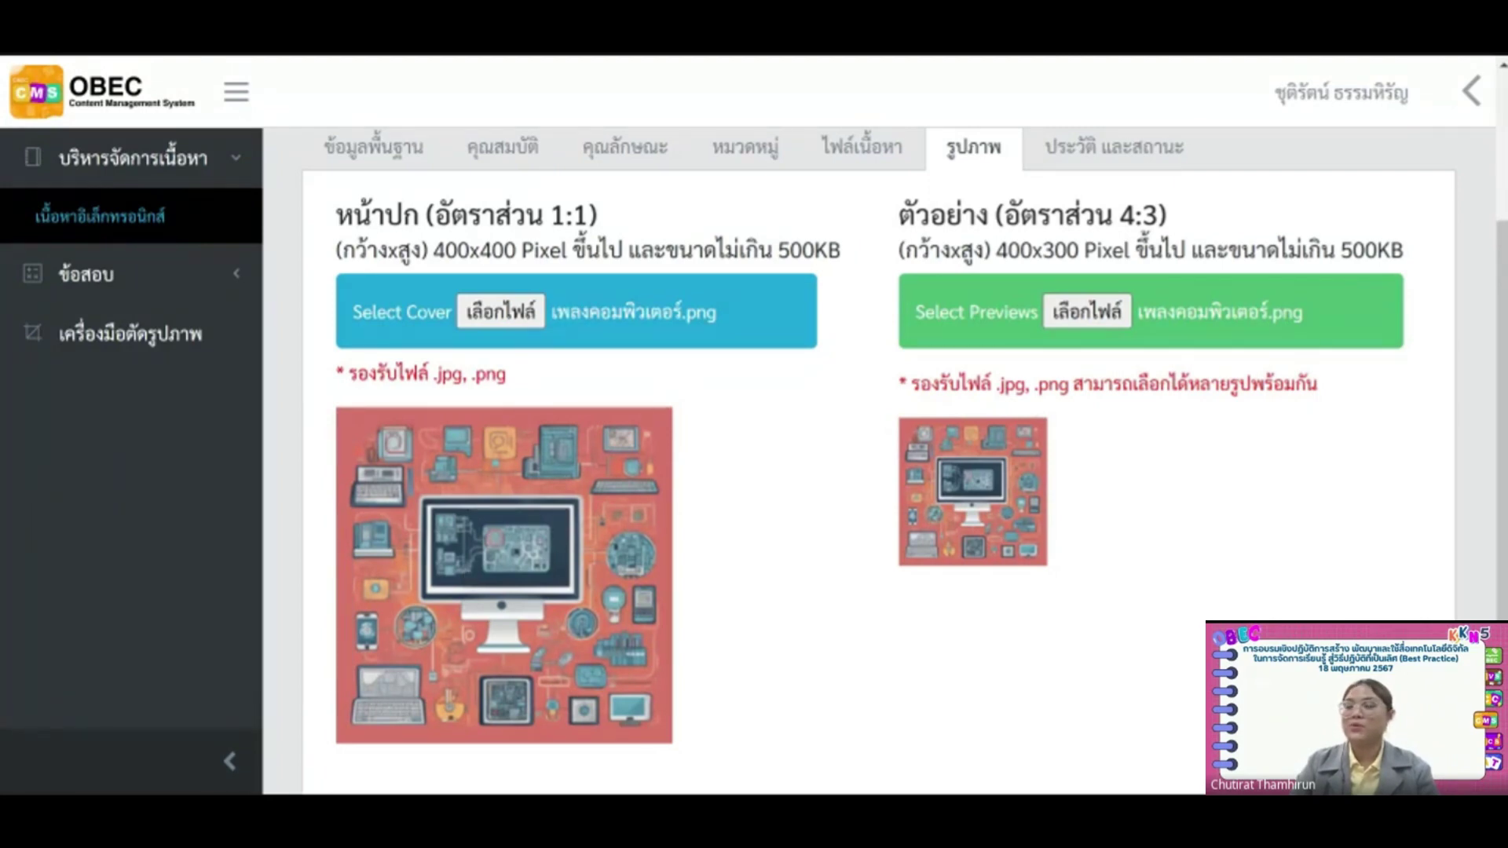
Step: Check the content's history and status, and save the new audio content
scroll(472, 582, "up", 1)
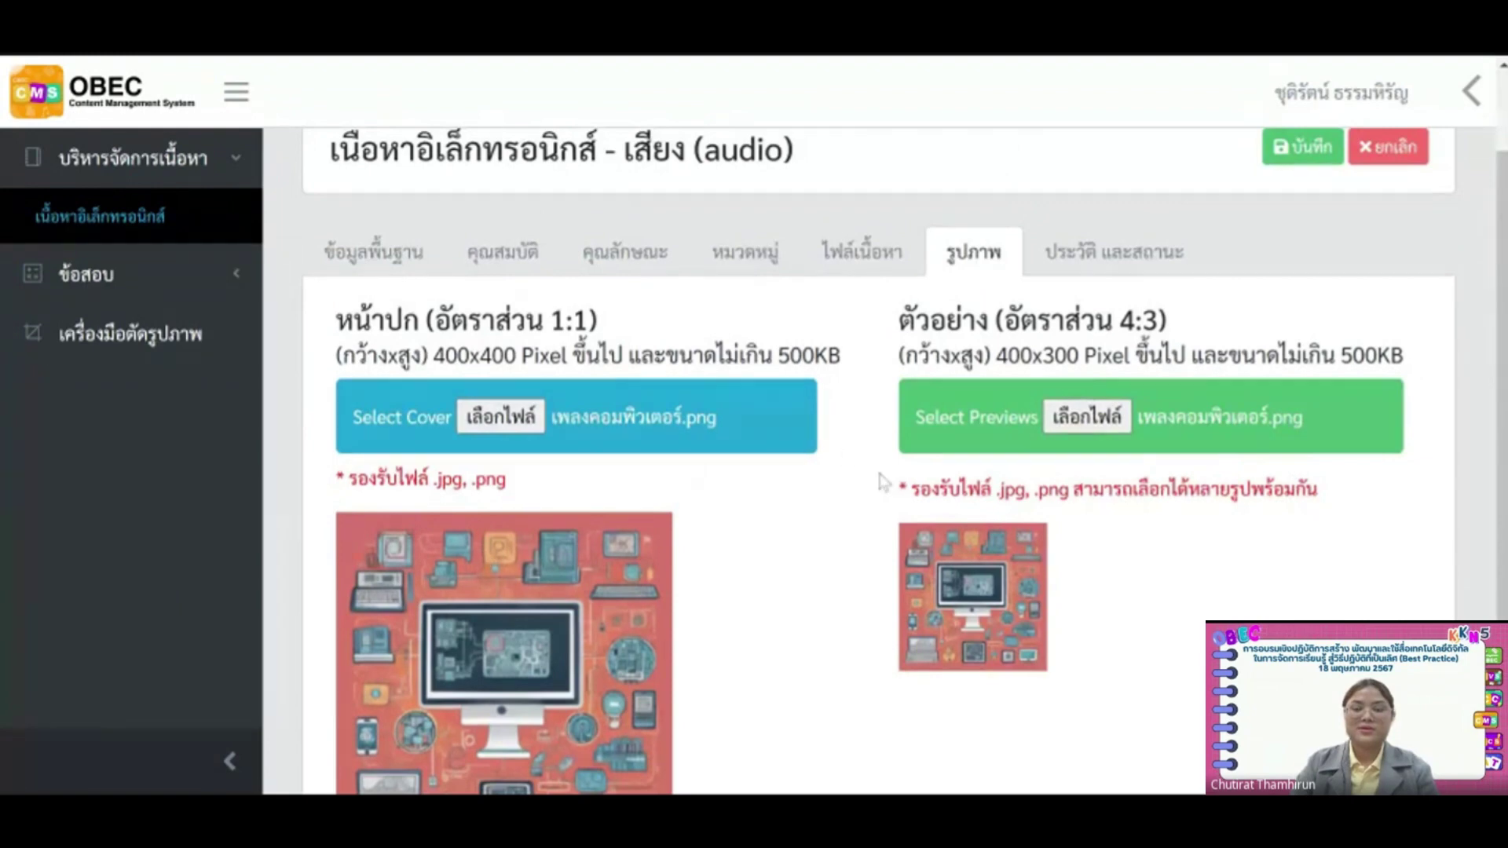
scroll(875, 481, "up", 3)
left_click(1076, 365)
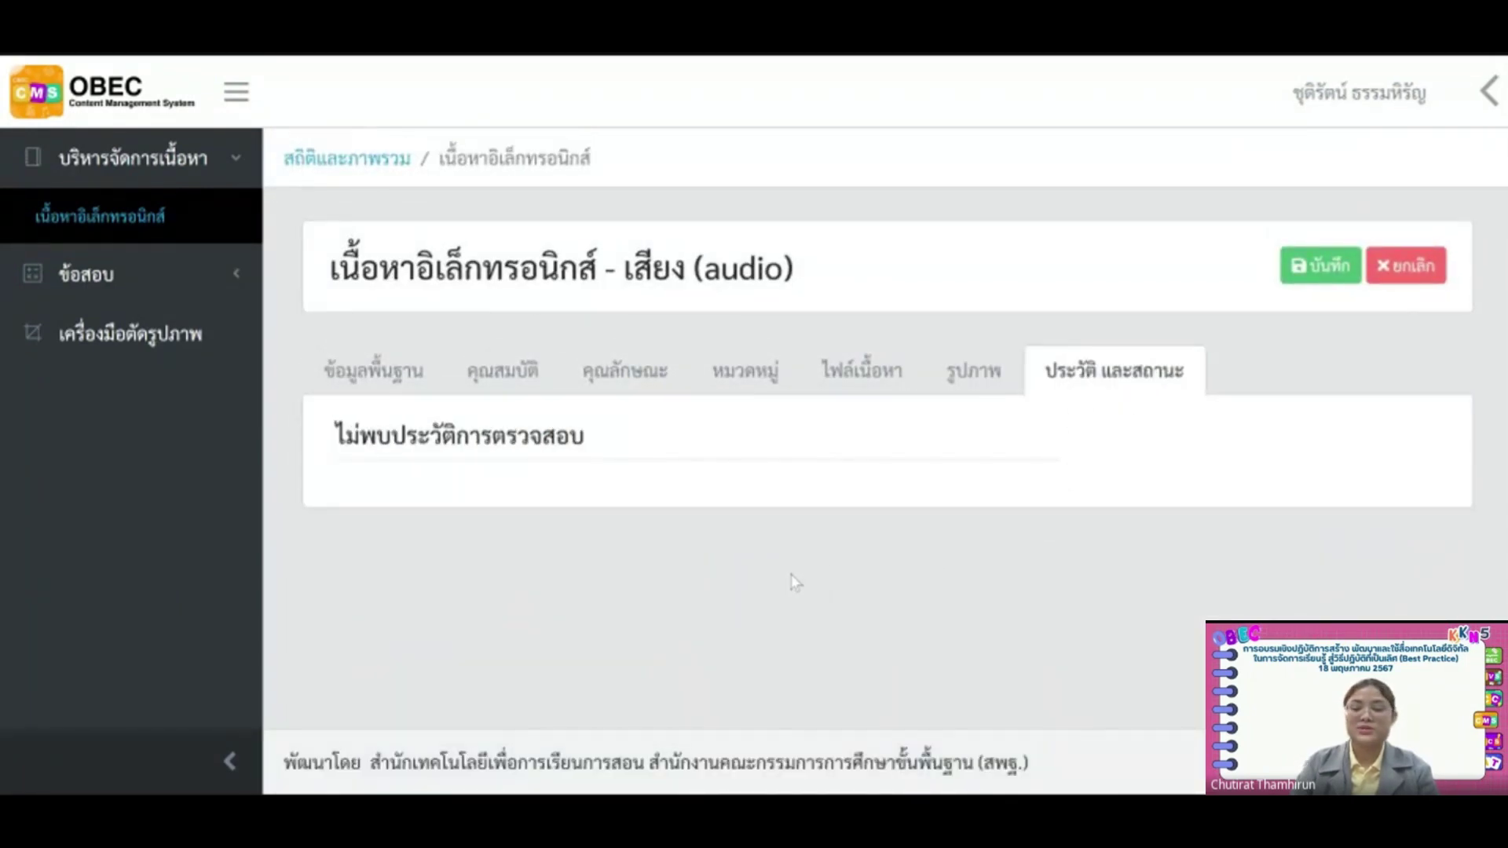
left_click(1301, 275)
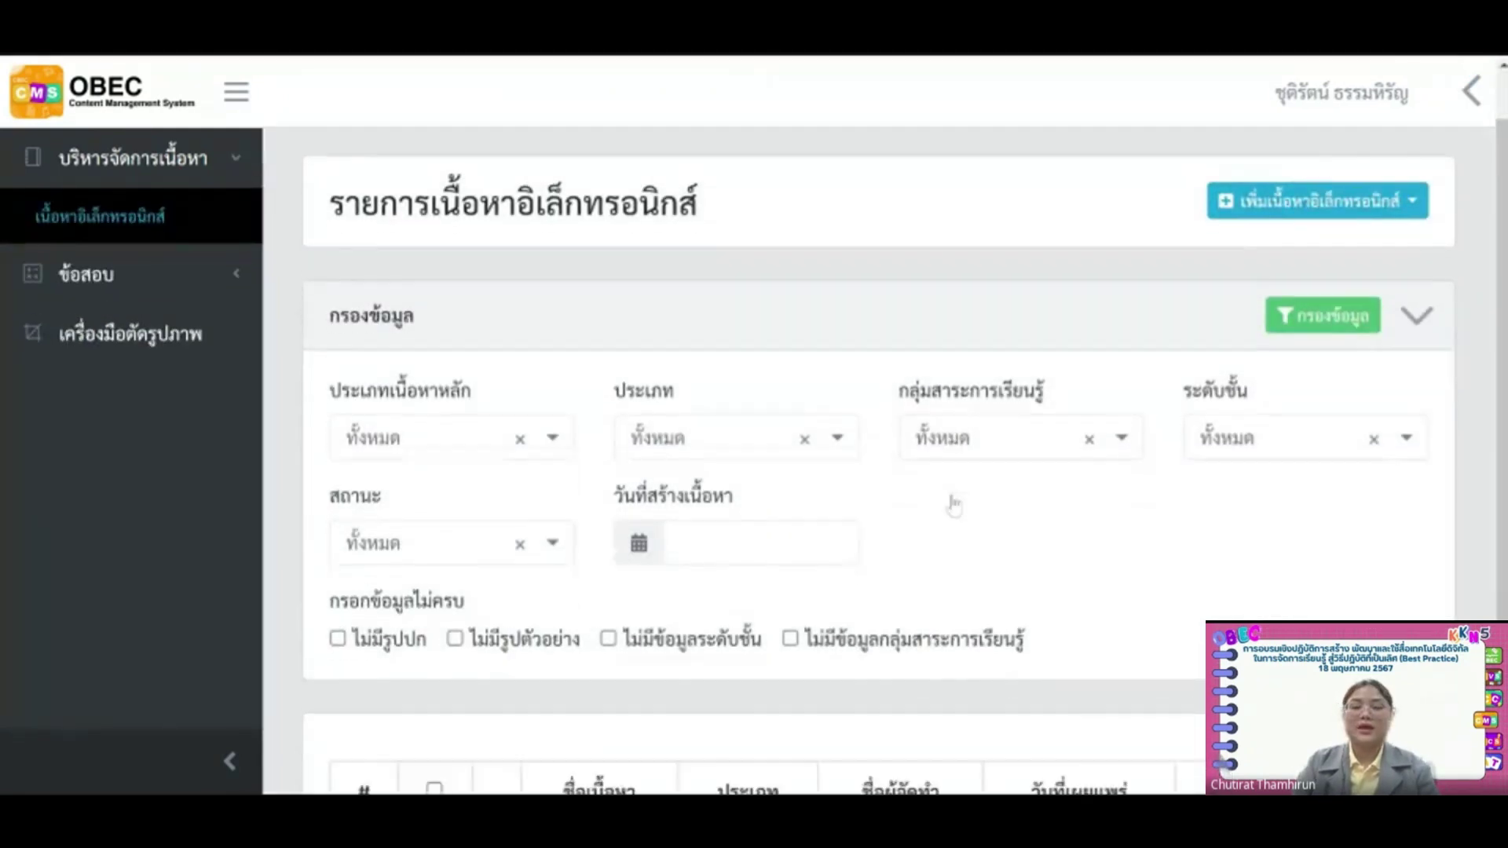
Step: List the electronic content with all filters left at ทั้งหมด and examine the status of the เพลงคอมพิวเตอร์ entry
scroll(953, 505, "down", 2)
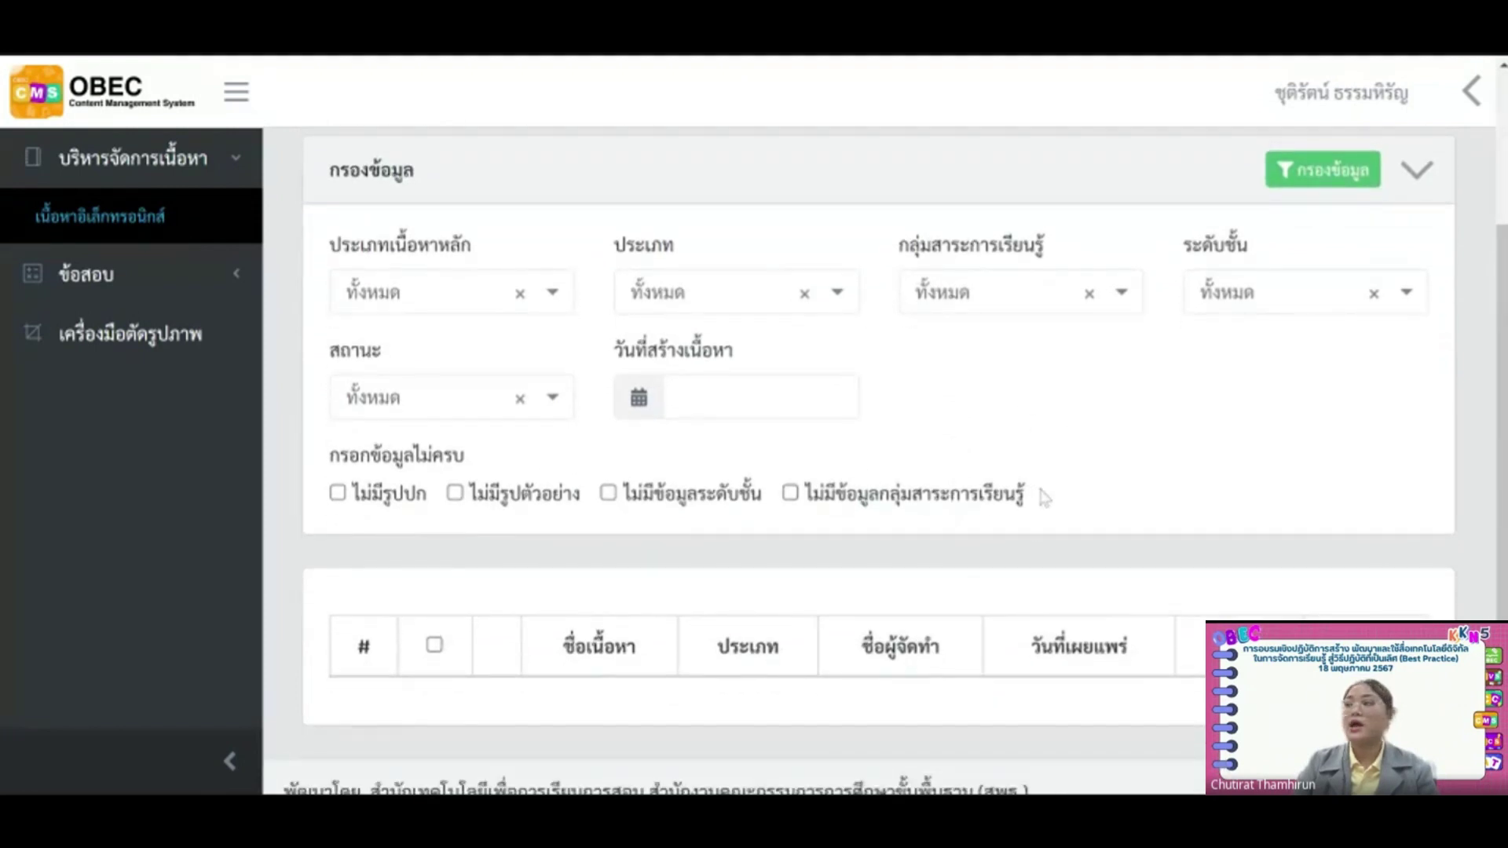
left_click(1326, 179)
scroll(1272, 364, "down", 3)
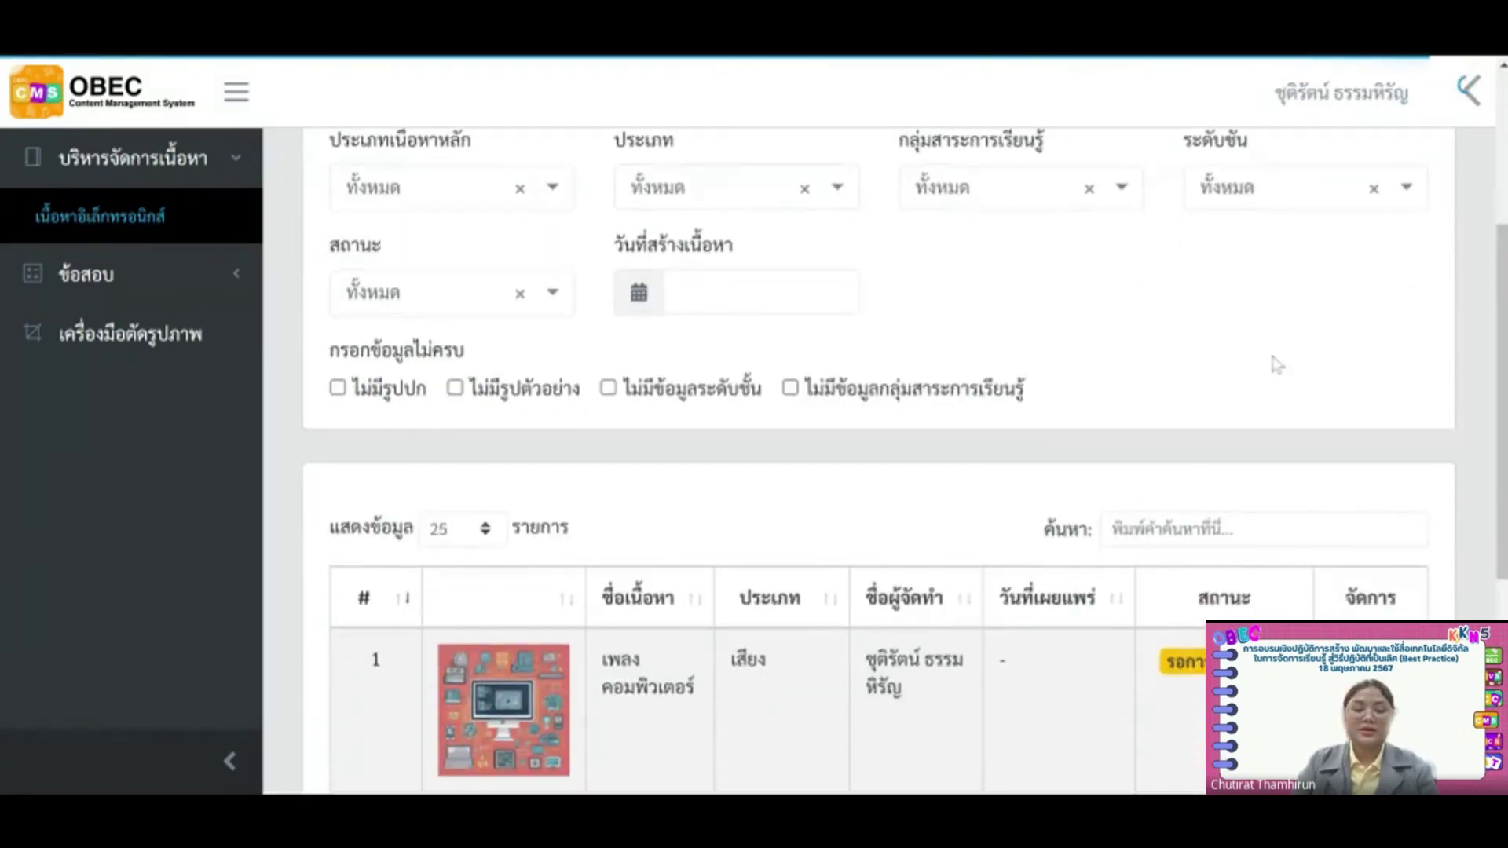
scroll(1277, 363, "down", 3)
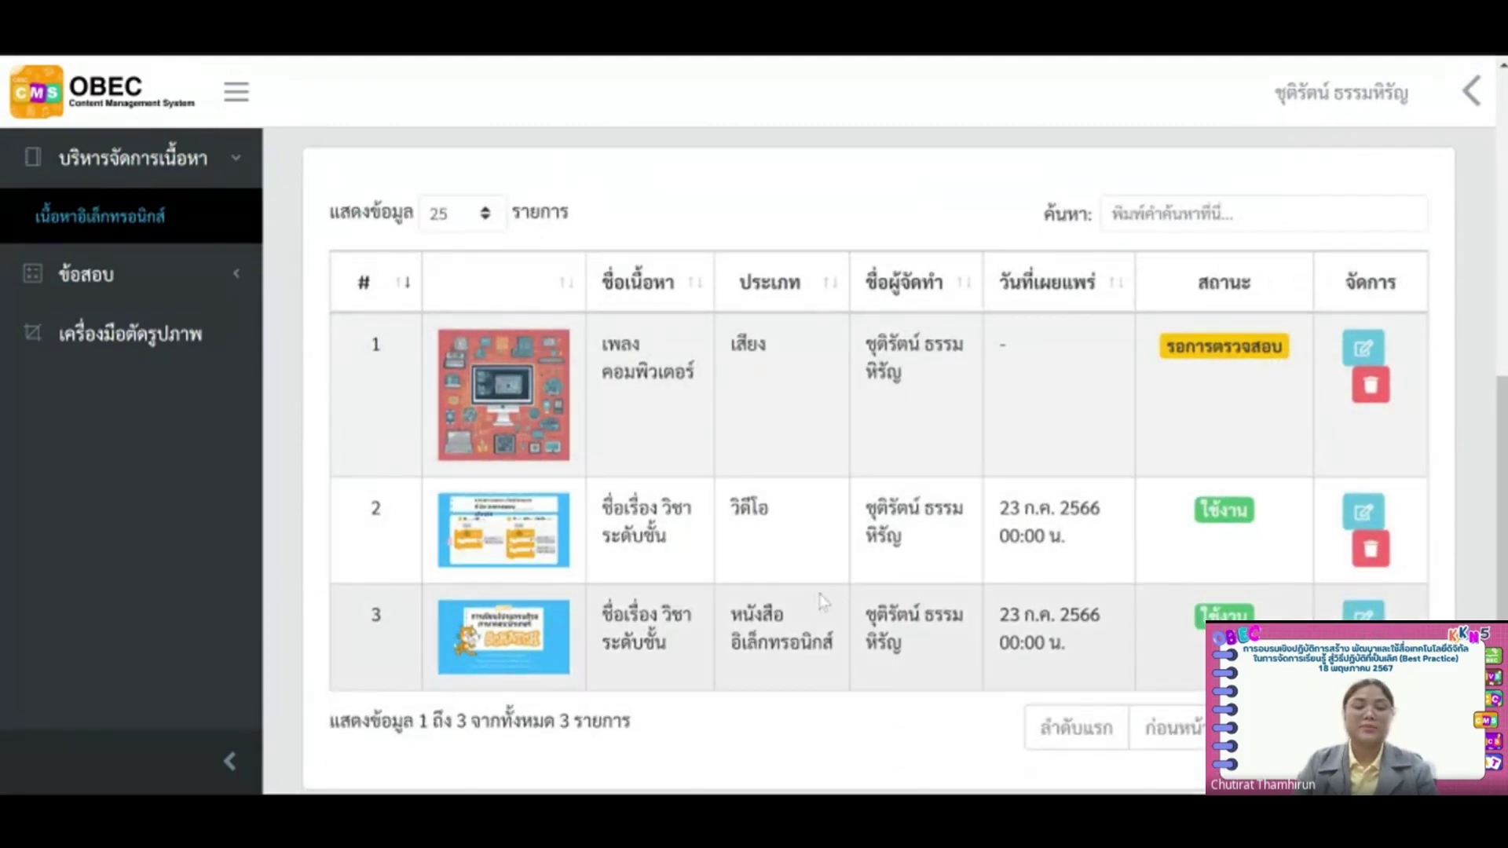
scroll(862, 605, "up", 2)
scroll(864, 601, "down", 2)
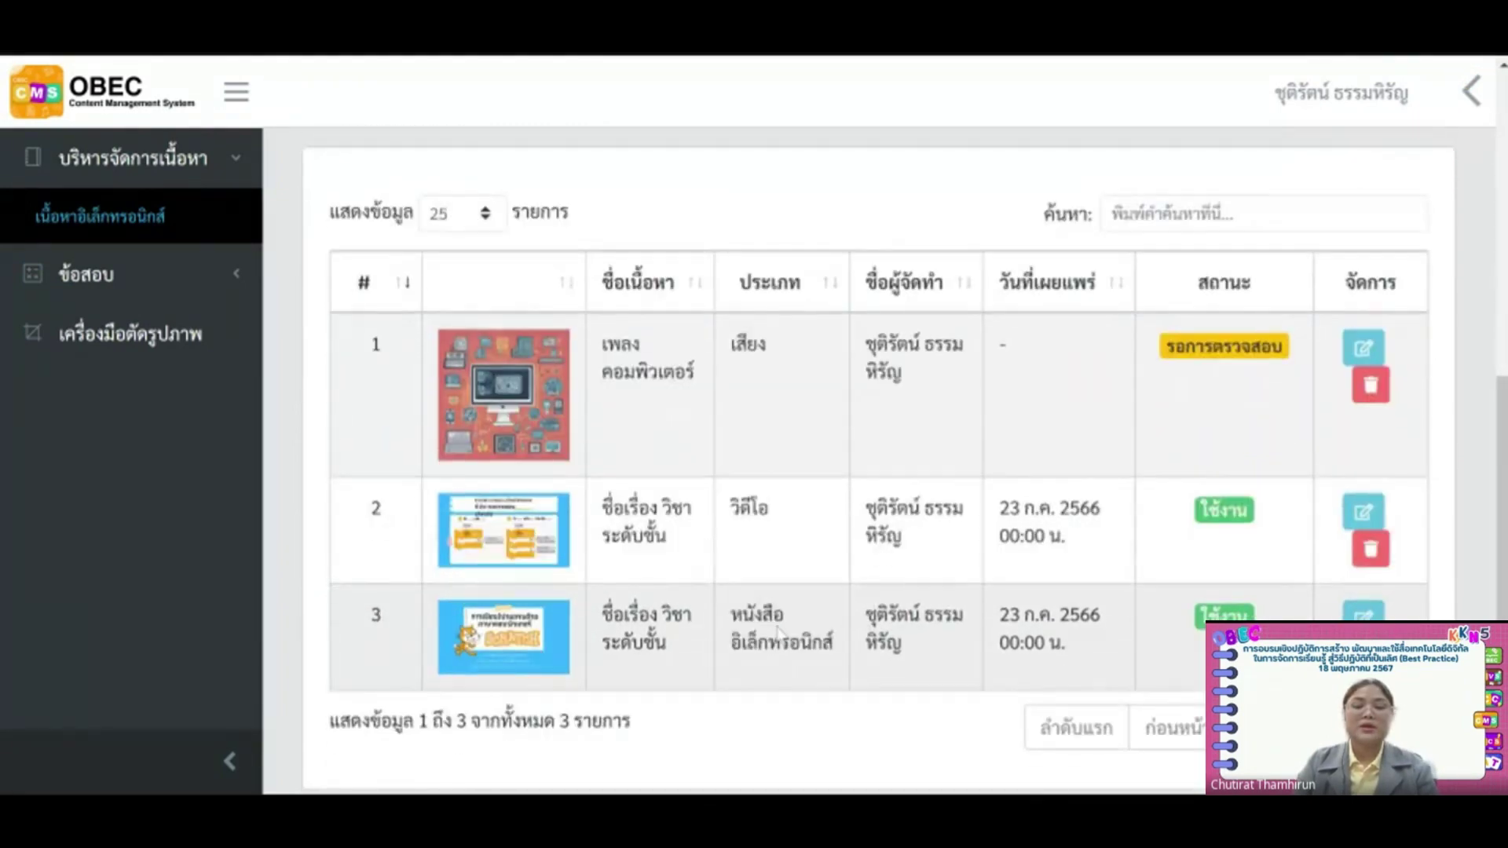